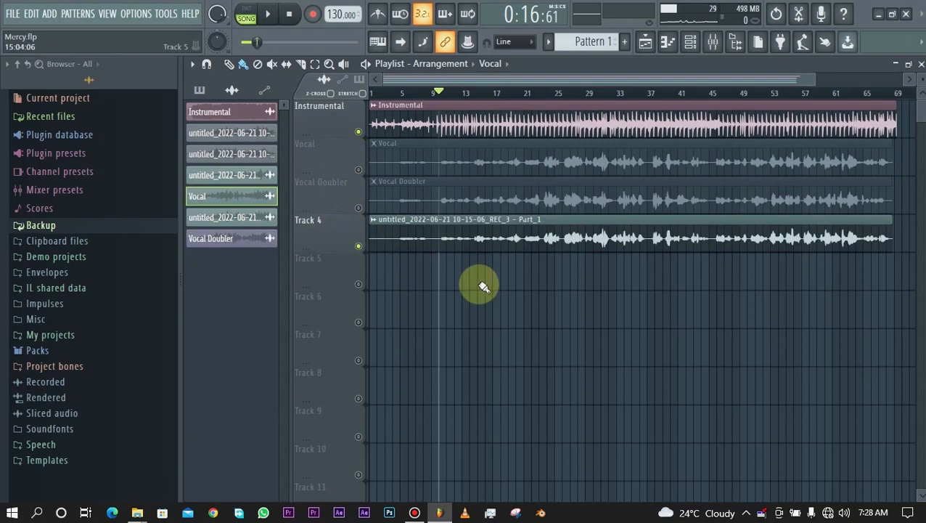
# Play the song from bar 10 with the Instrumental and the raw recording on Track 4
pyautogui.press('space')
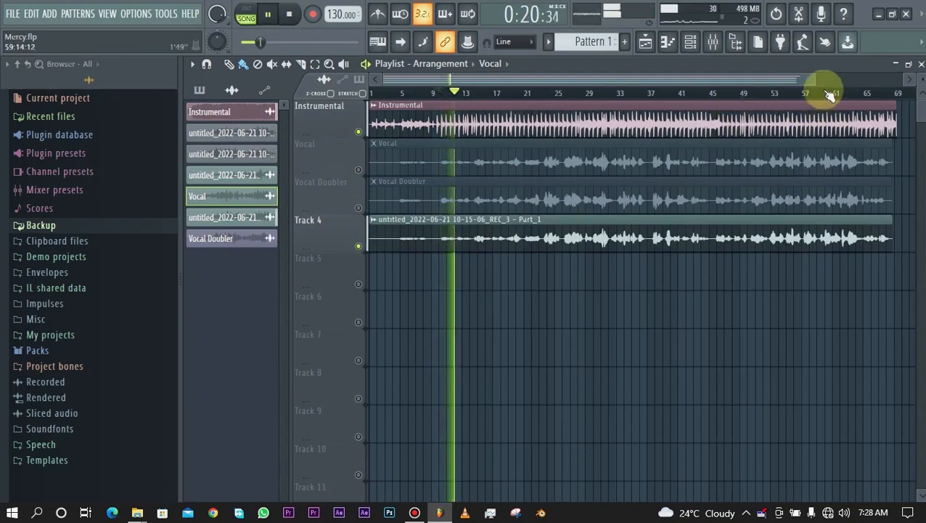
pyautogui.moveTo(759, 81); pyautogui.dragTo(704, 82)
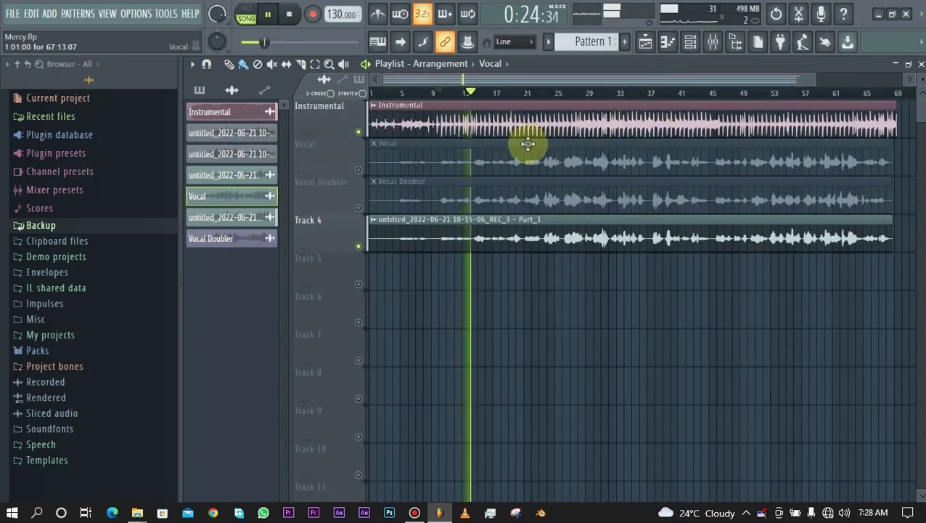
pyautogui.press('space')
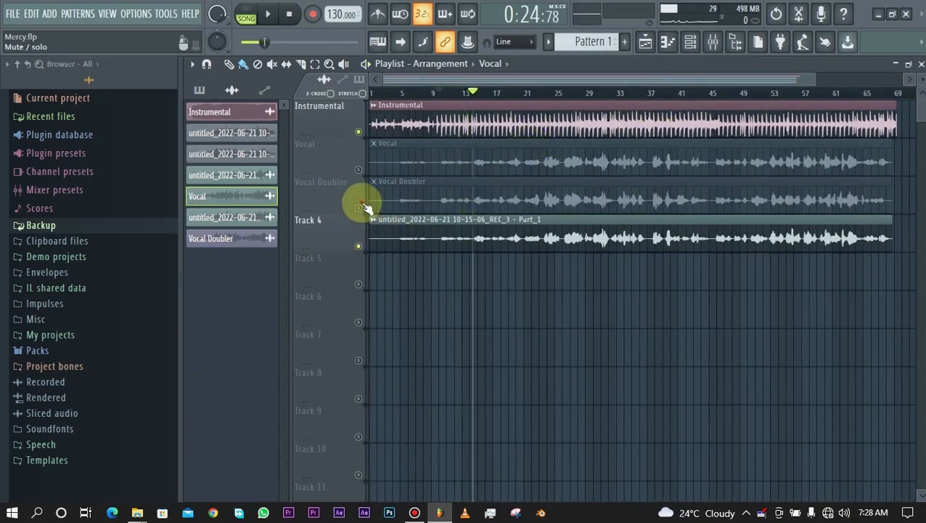
# Play the song with the Vocal and Vocal Doubler tracks instead of Track 4, and delete the raw recording clip on Track 4
pyautogui.press('space')
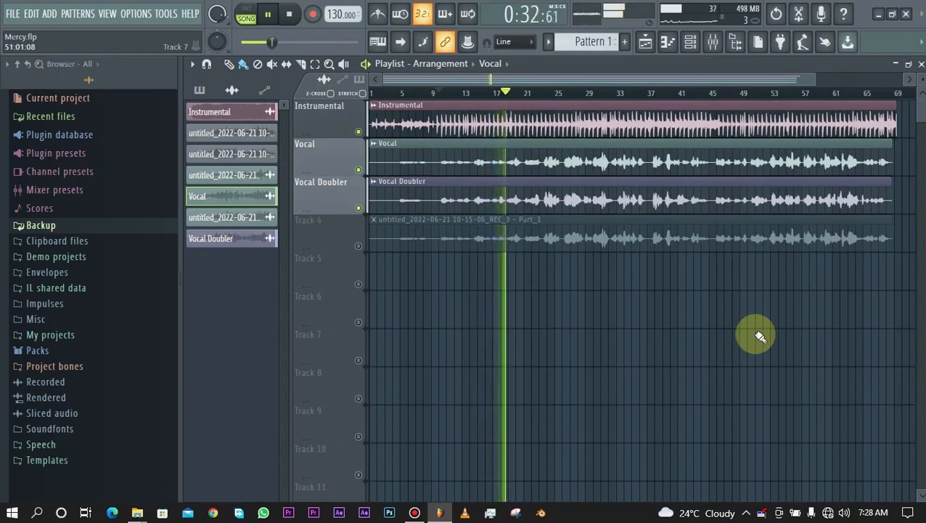
pyautogui.press('space')
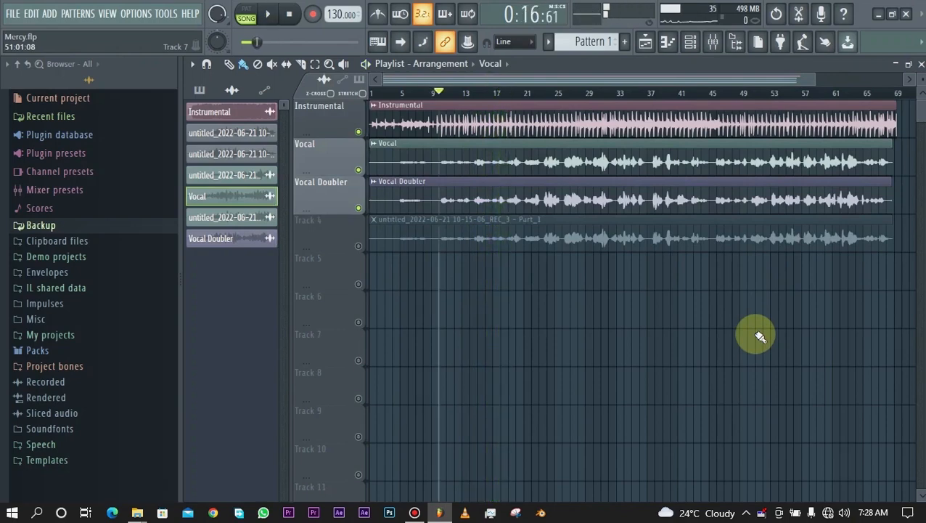
pyautogui.rightClick(515, 226)
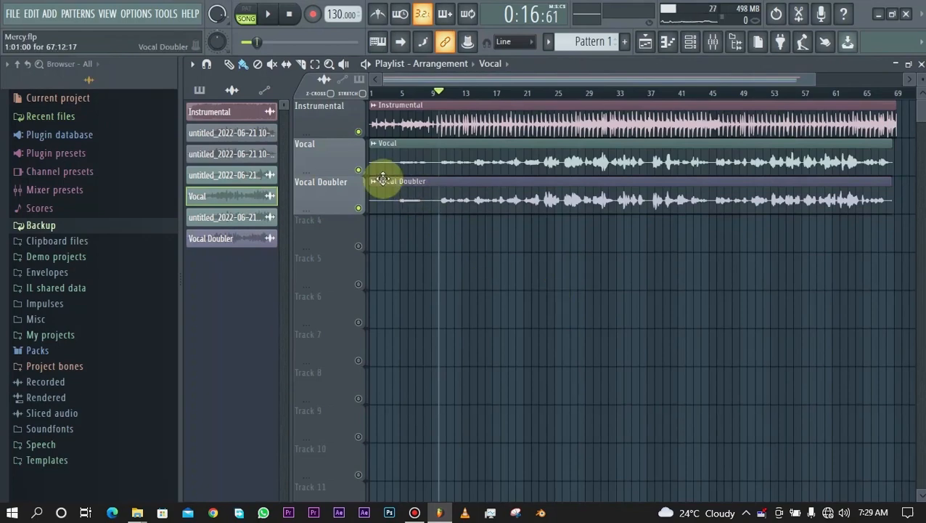
# Solo the Vocal track in the playlist and play it back
pyautogui.rightClick(360, 170)
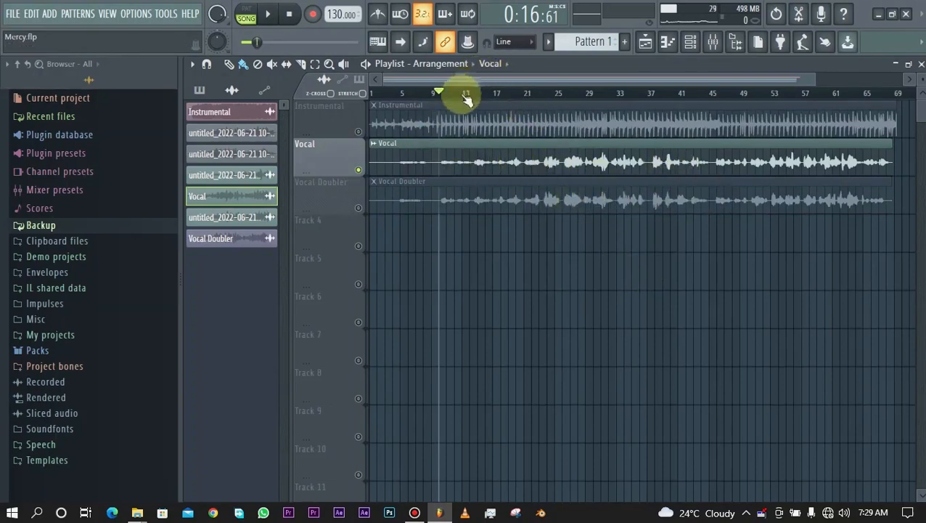
pyautogui.press('space')
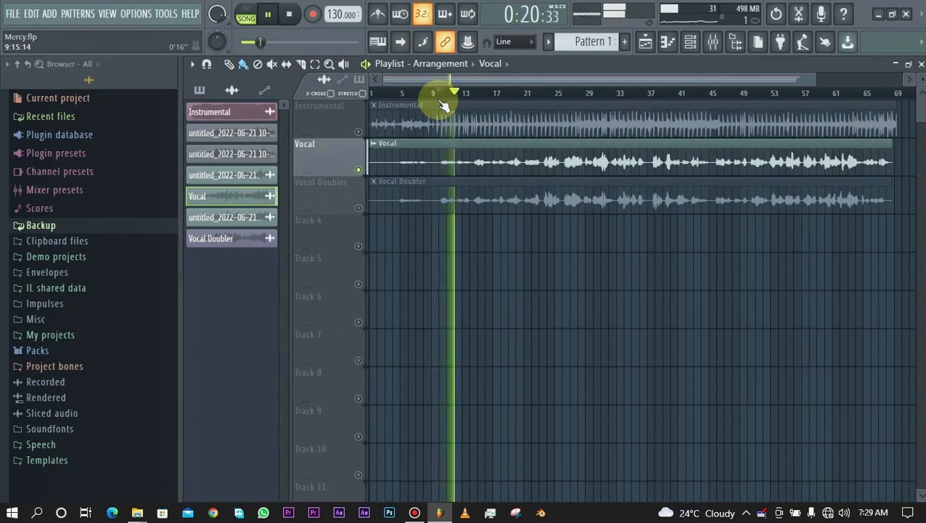
pyautogui.press('space')
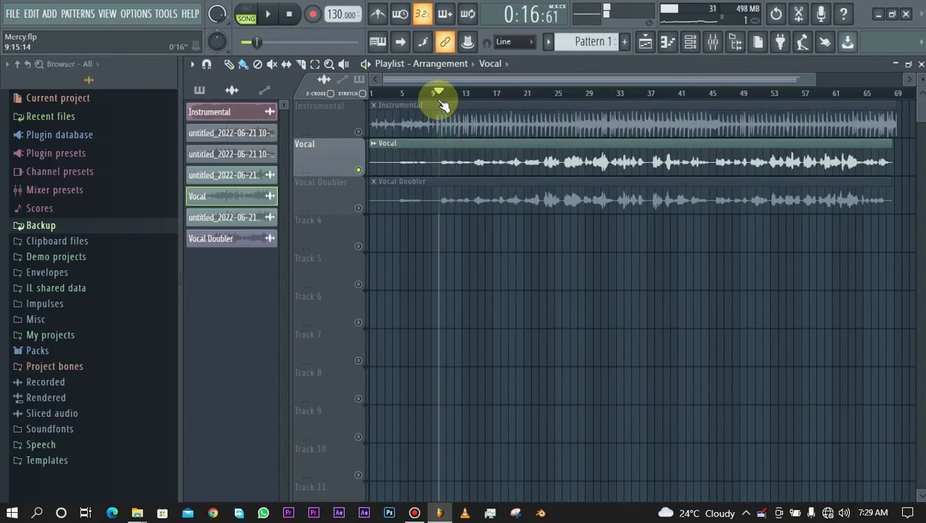
# Solo the Vocal Doubler track in the playlist and play it back
pyautogui.click(367, 207)
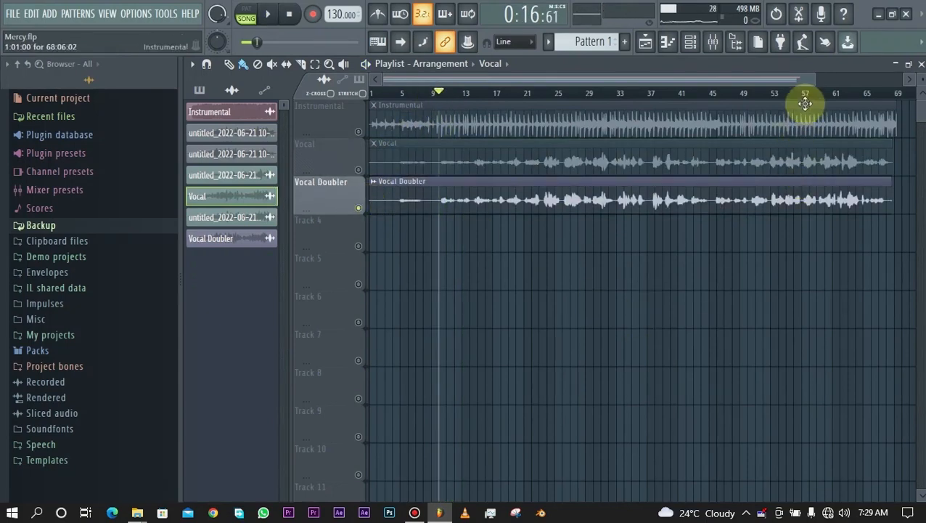
pyautogui.moveTo(814, 81); pyautogui.dragTo(608, 79)
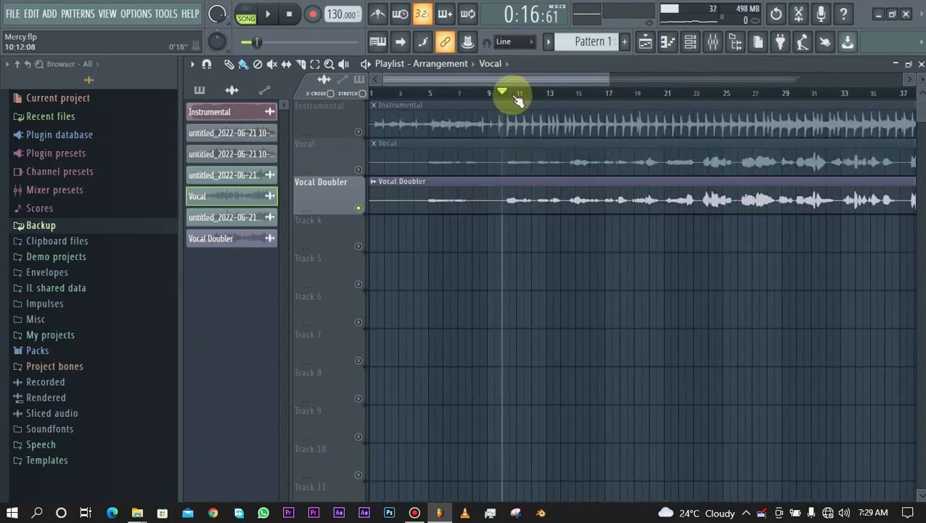
pyautogui.press('space')
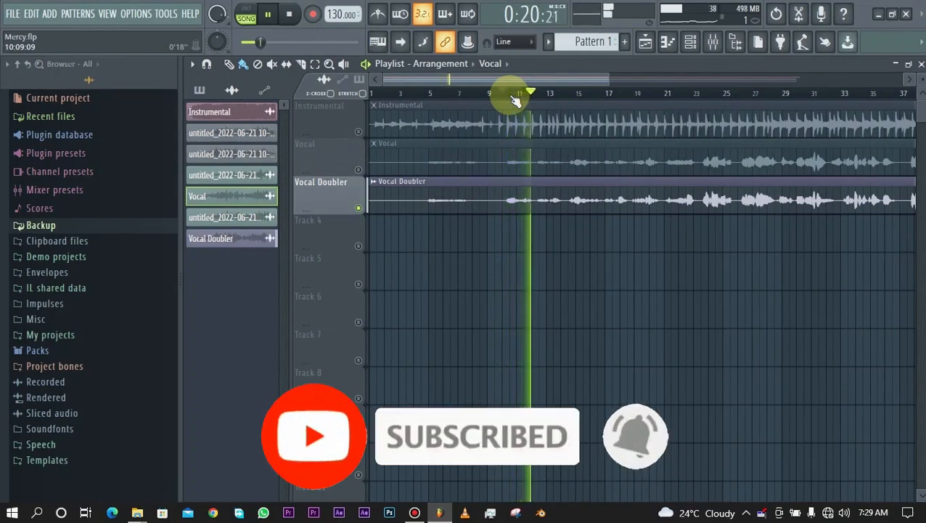
pyautogui.press('space')
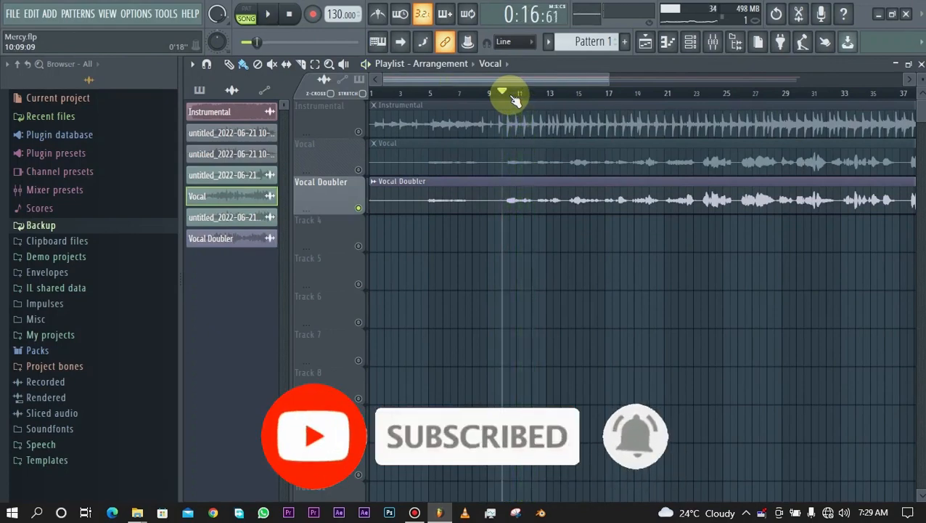
# Unmute the Vocal track to play it together with the Vocal Doubler, and solo the Vocal track again
pyautogui.click(358, 169)
pyautogui.press('space')
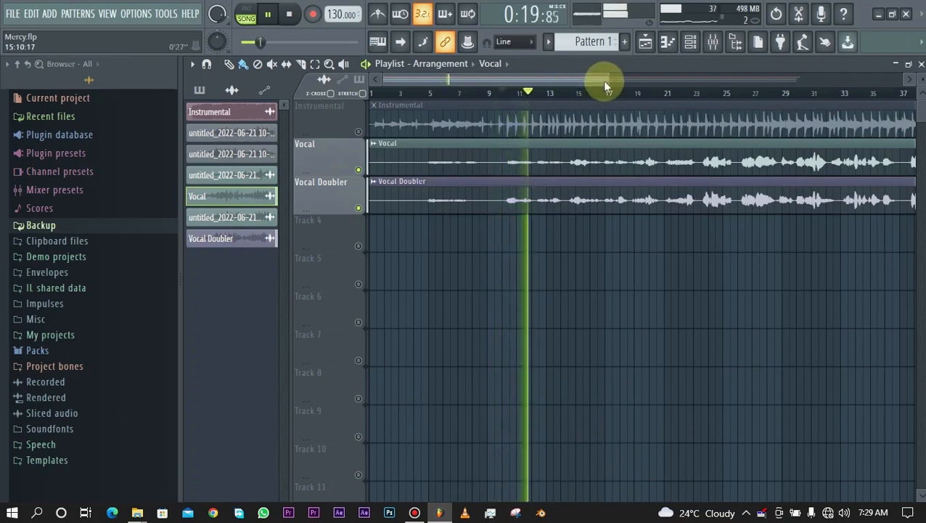
pyautogui.moveTo(607, 79); pyautogui.dragTo(667, 80)
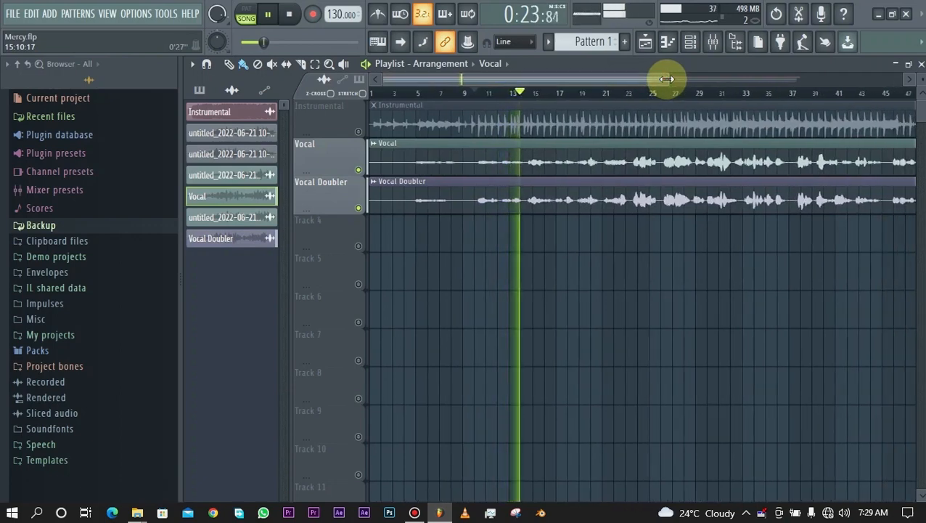
pyautogui.press('space')
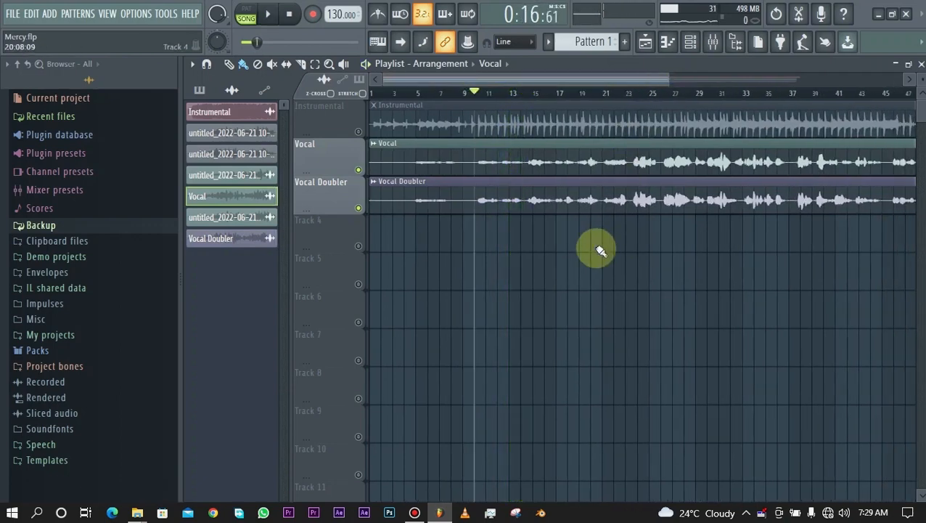
pyautogui.rightClick(359, 170)
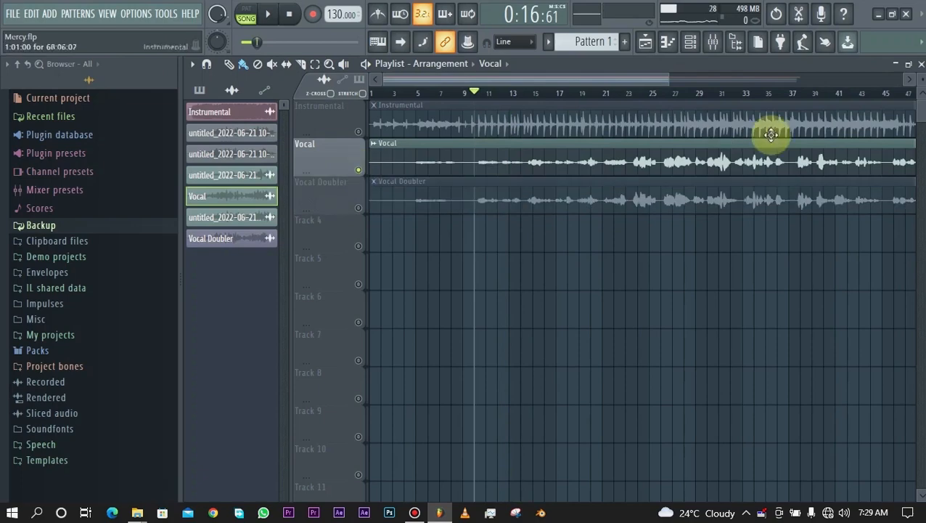
# Examine the effect chains on the Instrumental, Vocals, Reverb, Delay, Vocal Doubler and Vocal Bus tracks in the mixer
pyautogui.click(714, 45)
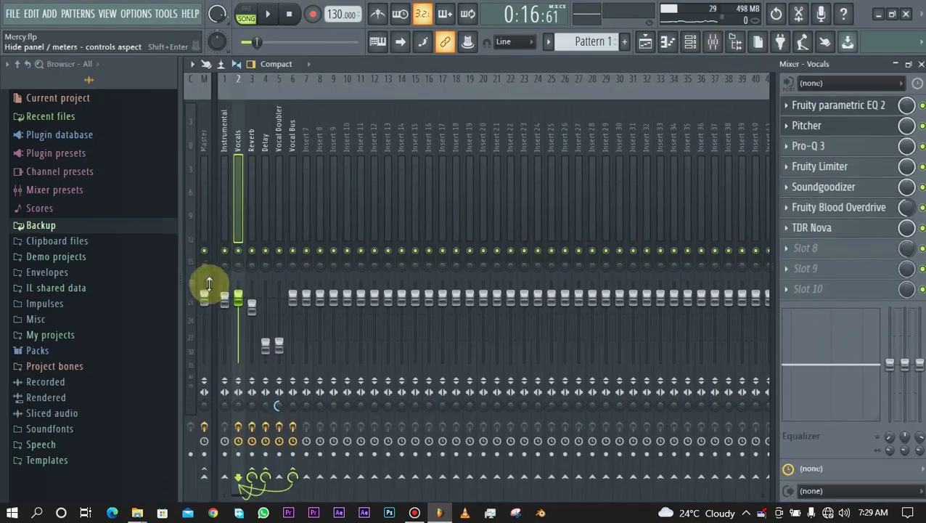
pyautogui.click(225, 153)
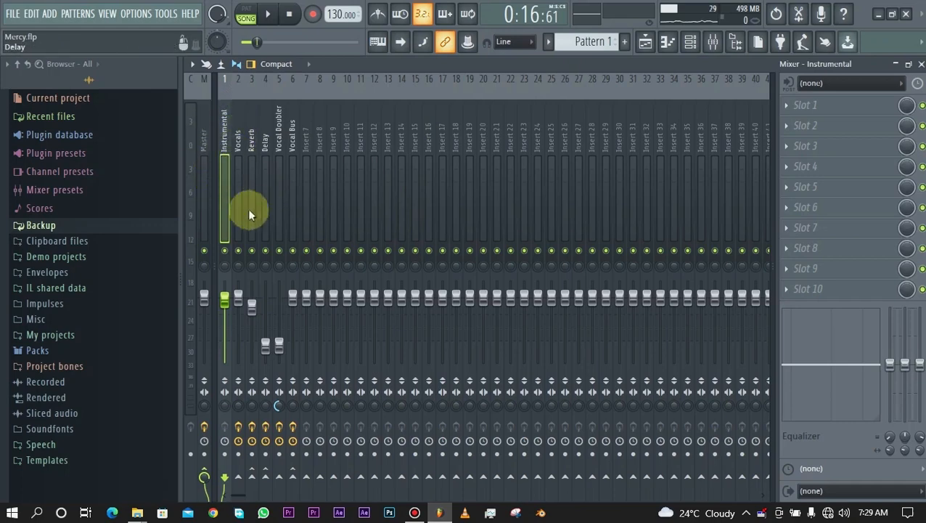
pyautogui.click(237, 175)
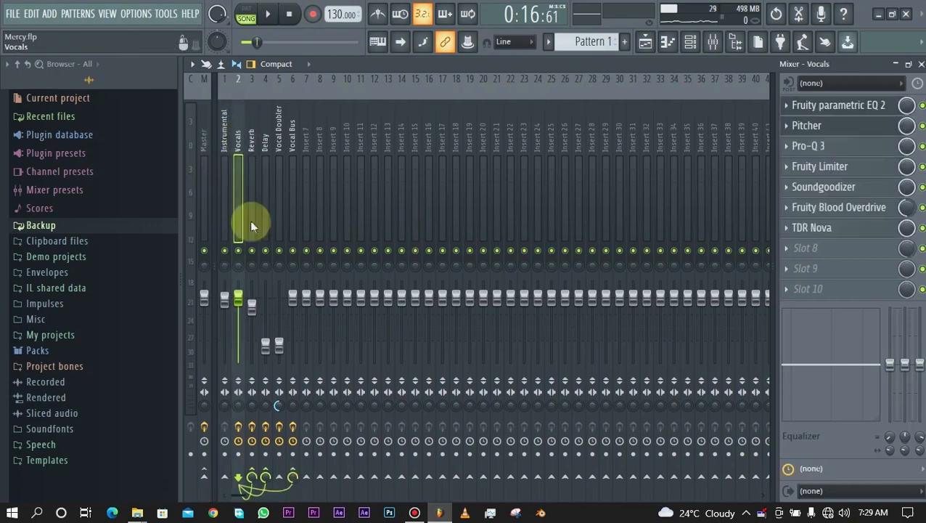
pyautogui.click(254, 184)
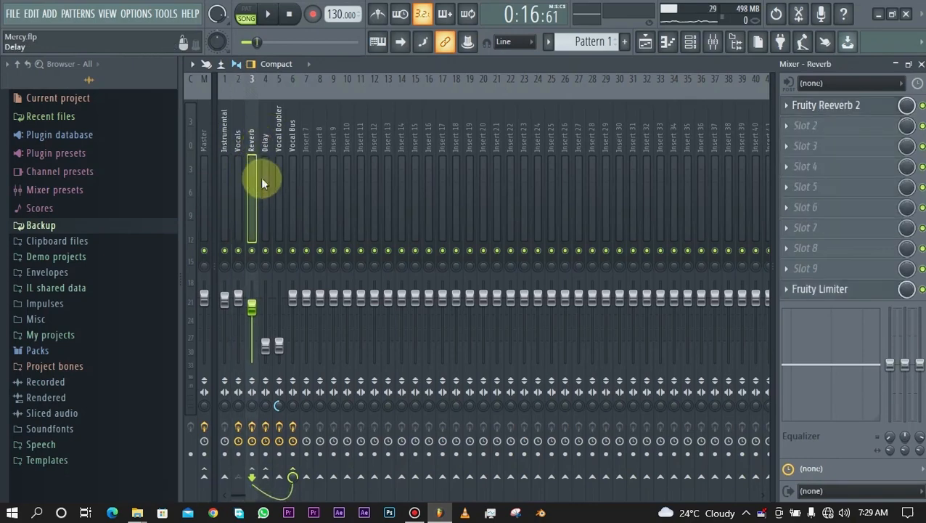
pyautogui.click(267, 138)
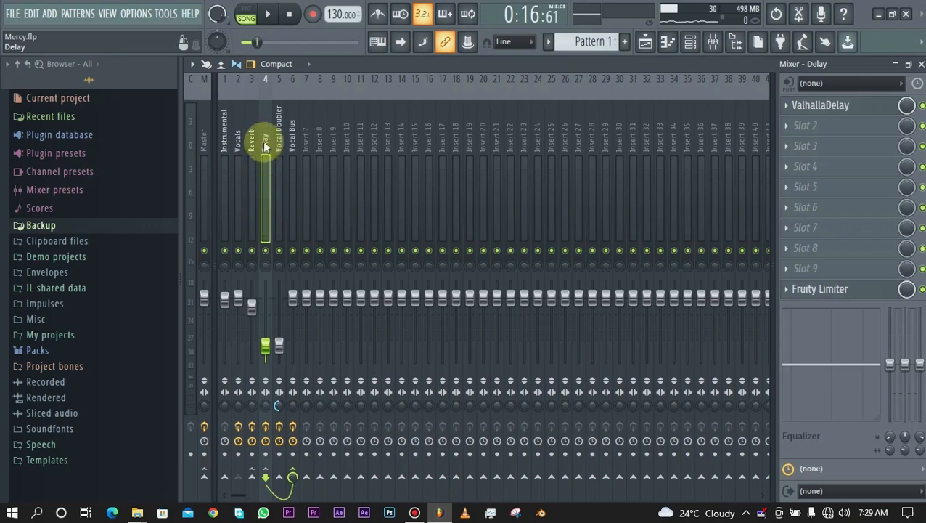
pyautogui.click(276, 180)
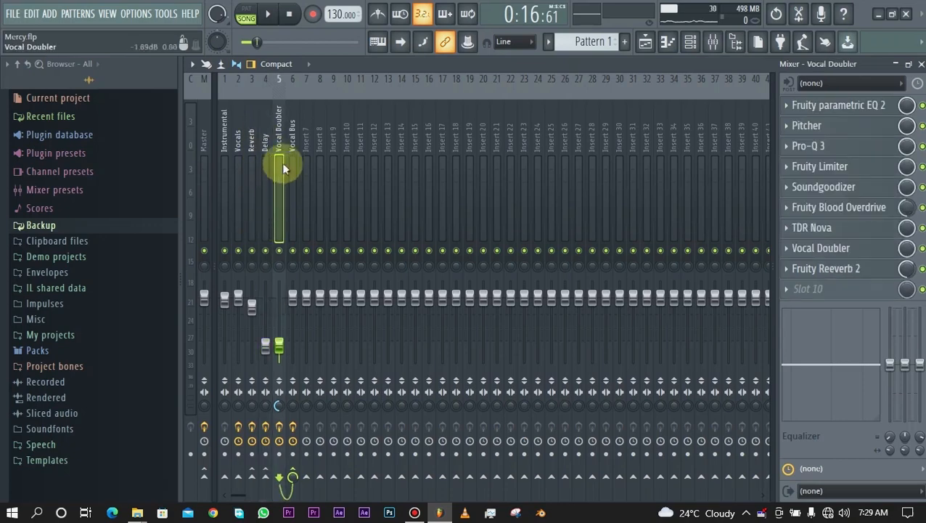
pyautogui.click(645, 42)
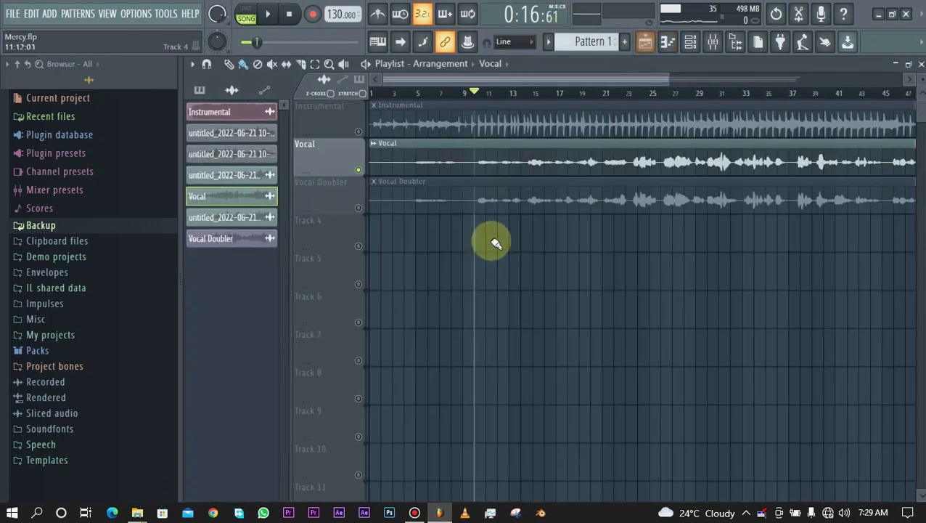
pyautogui.click(713, 42)
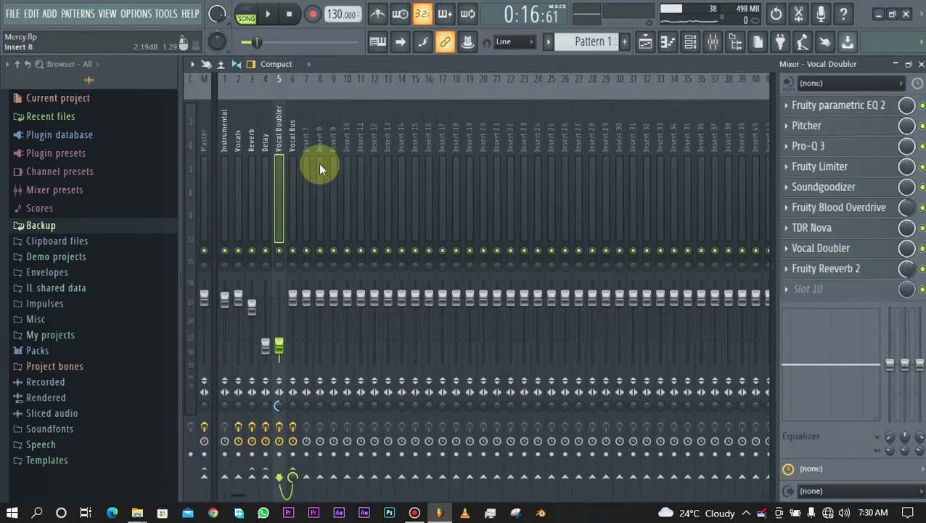
pyautogui.click(295, 163)
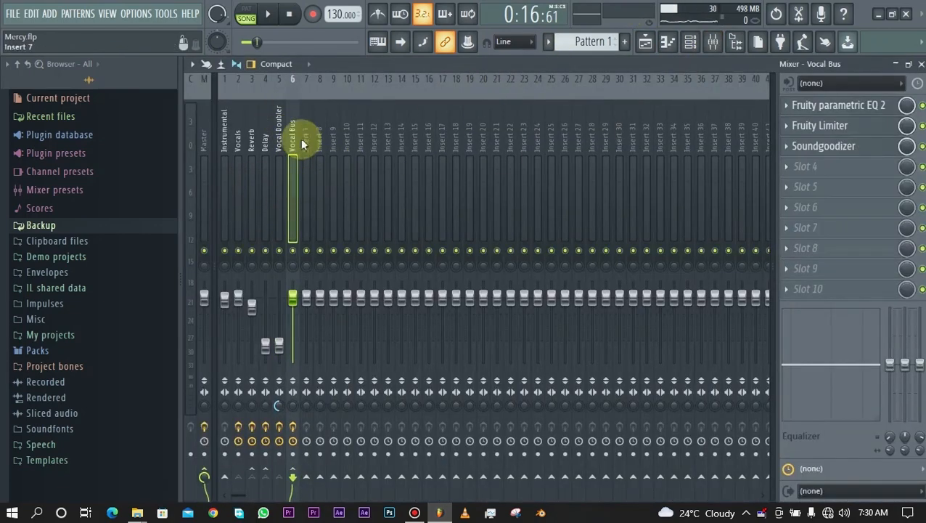
# Examine how the Vocals, Reverb, Delay and Vocal Doubler mixer tracks are routed into the Vocal Bus
pyautogui.click(237, 156)
pyautogui.click(252, 161)
pyautogui.click(266, 169)
pyautogui.click(280, 173)
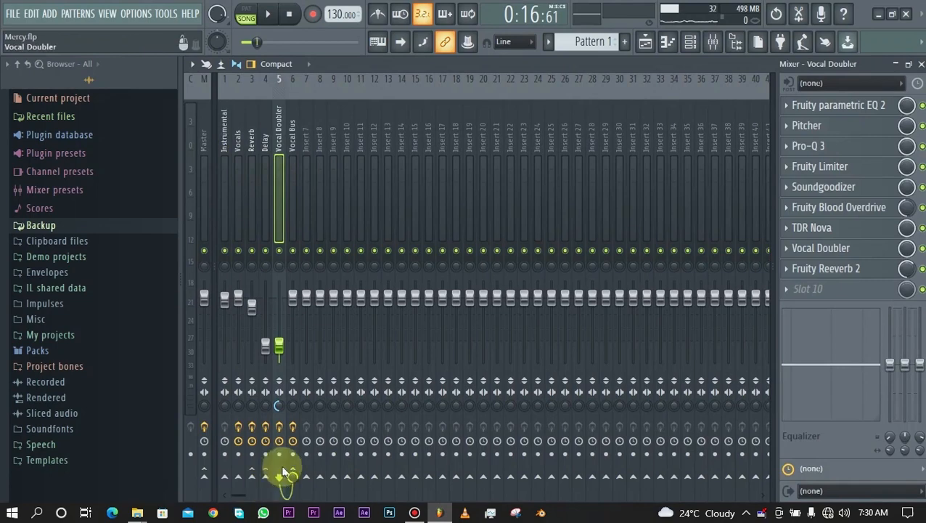
pyautogui.click(239, 138)
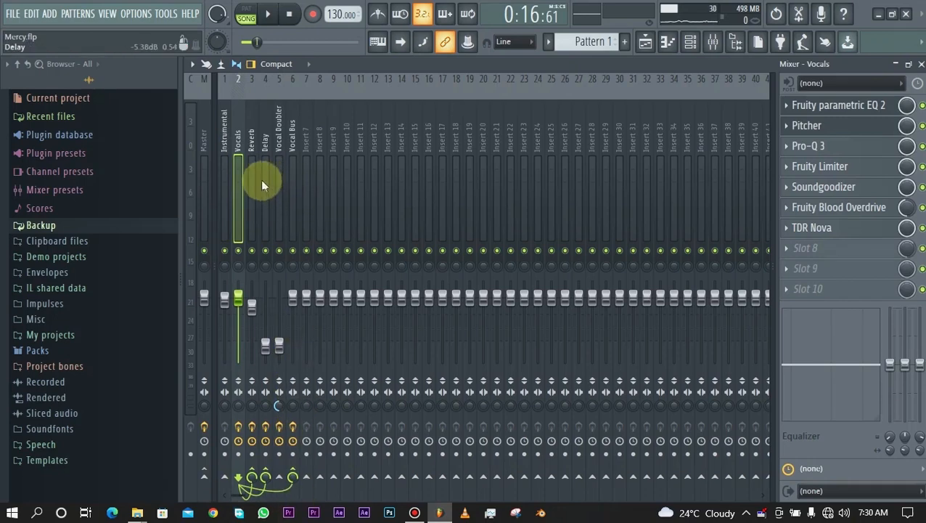
pyautogui.click(250, 290)
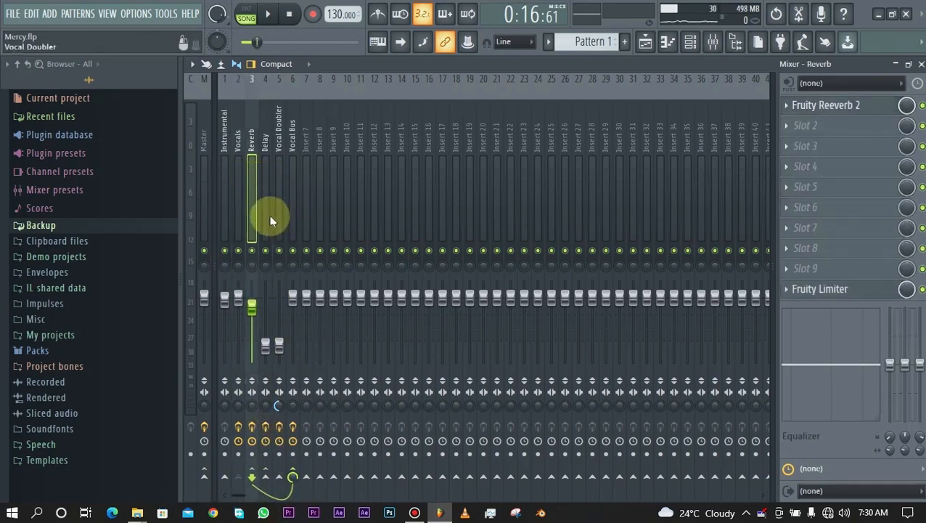
pyautogui.click(263, 294)
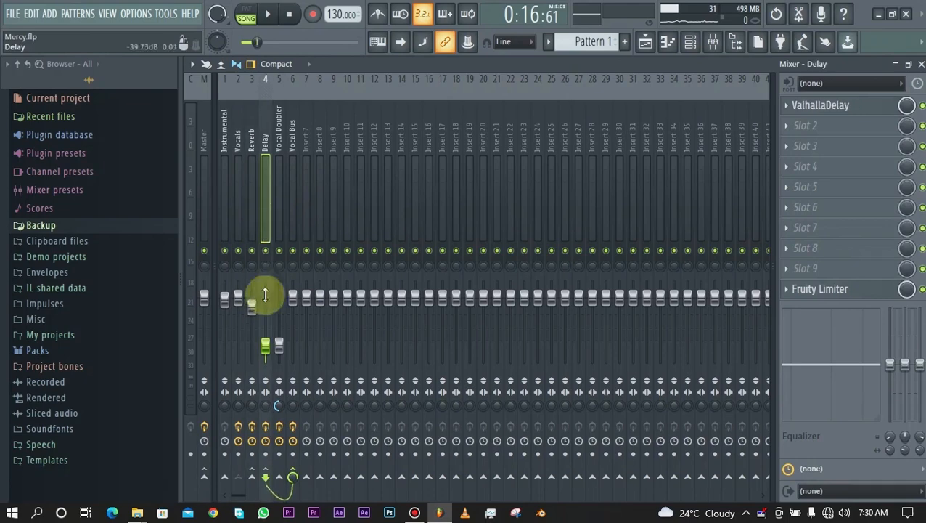
pyautogui.click(280, 210)
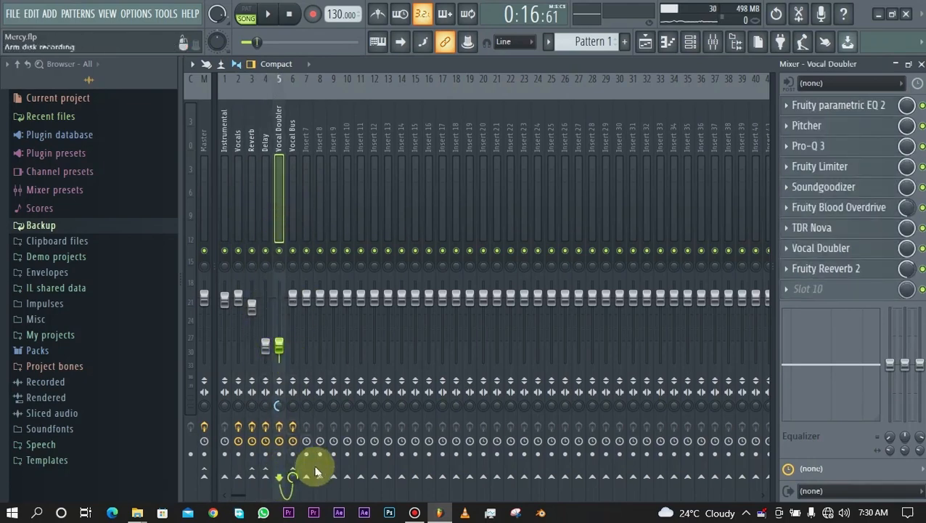
pyautogui.click(294, 196)
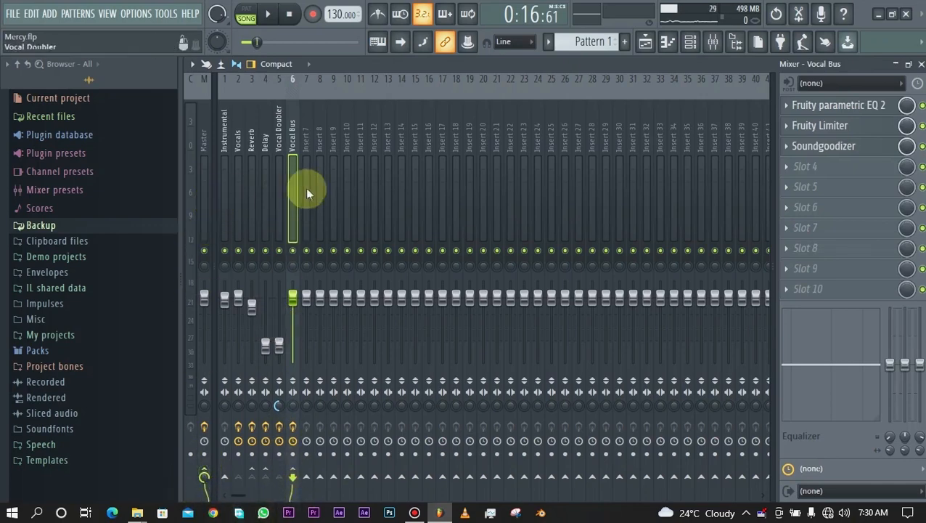
# Mute the Reverb, Delay and Vocal Doubler tracks in the mixer and return to the playlist
pyautogui.click(240, 178)
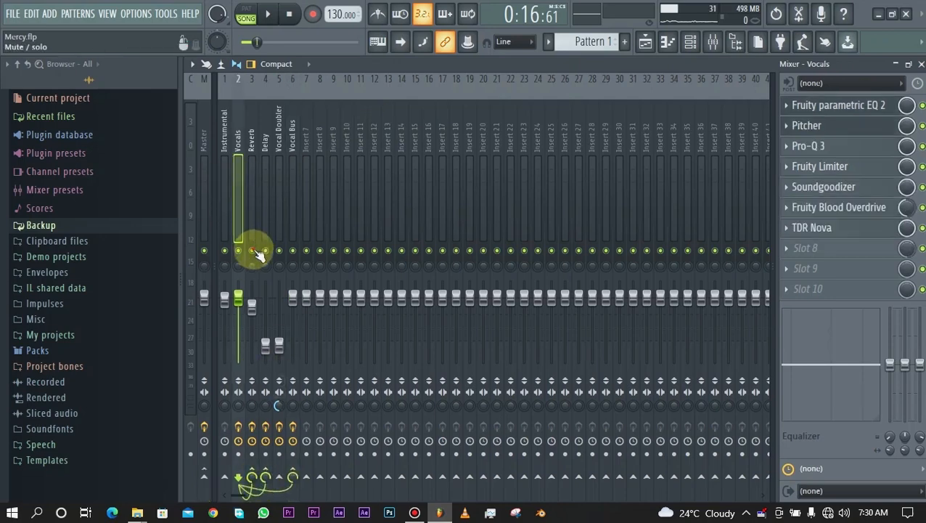
pyautogui.moveTo(260, 253); pyautogui.dragTo(283, 252)
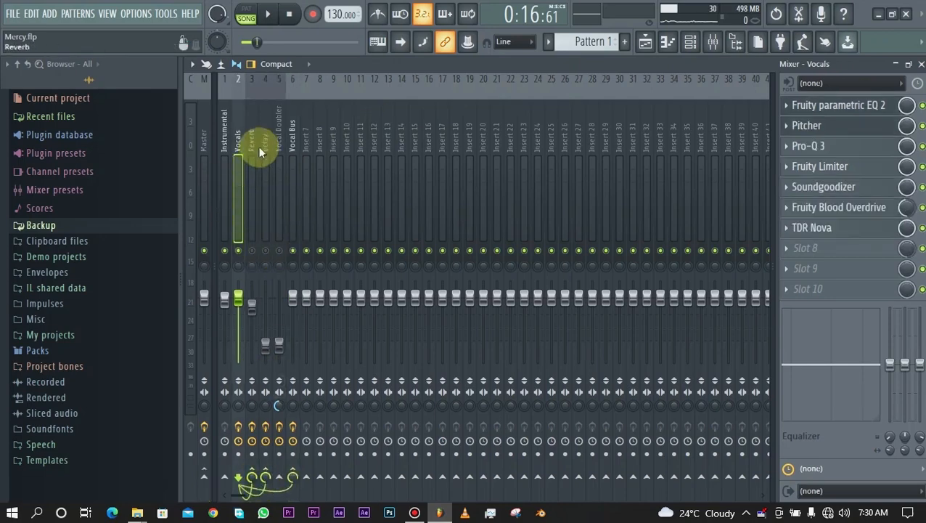
pyautogui.click(646, 41)
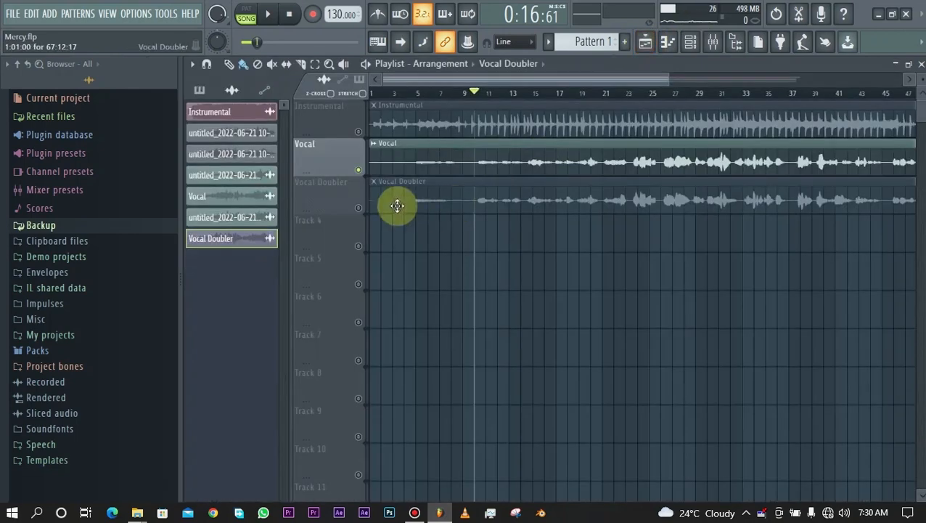
# Play the soloed vocal from the playlist and the mixer with the Vocals track's effects bypassed
pyautogui.press('space')
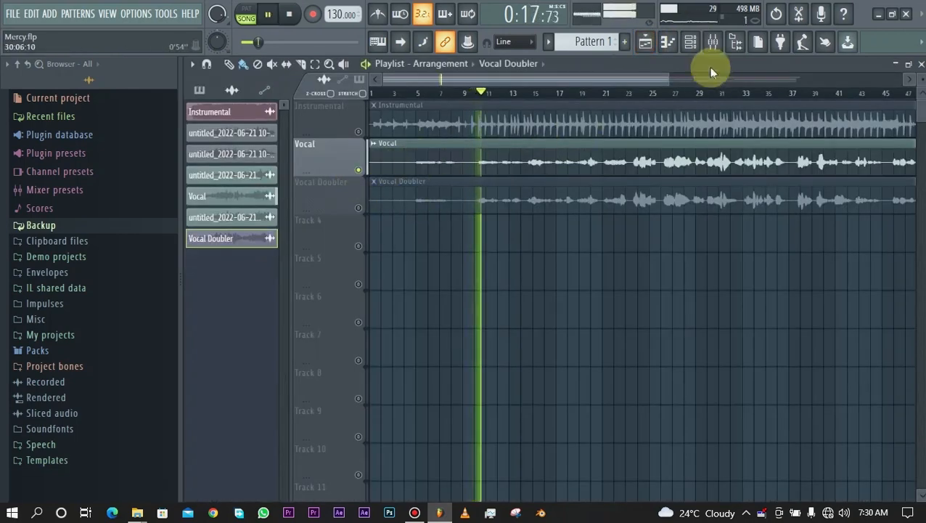
pyautogui.click(713, 41)
pyautogui.press('space')
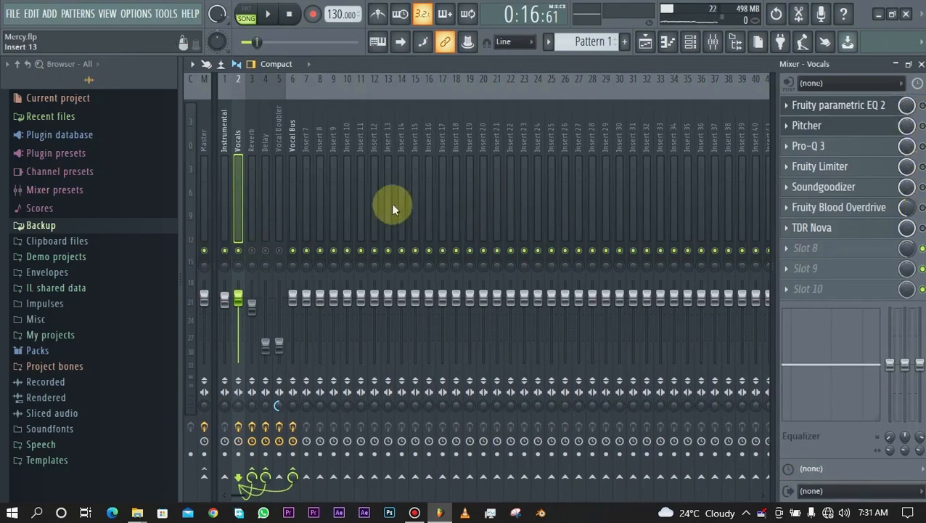
pyautogui.press('space')
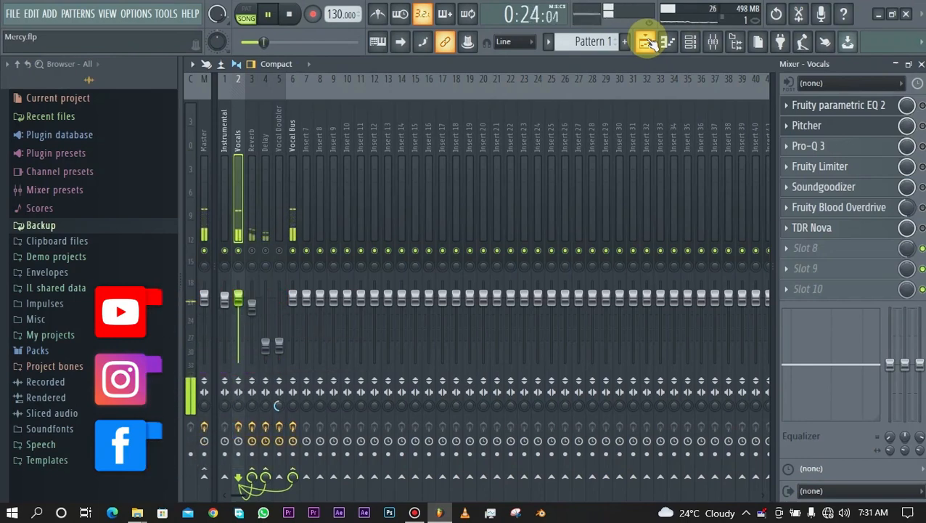
pyautogui.press('space')
# Enable Fruity parametric EQ 2 on the Vocals track, inspect its low-cut curve and play the vocal through it
pyautogui.click(842, 107)
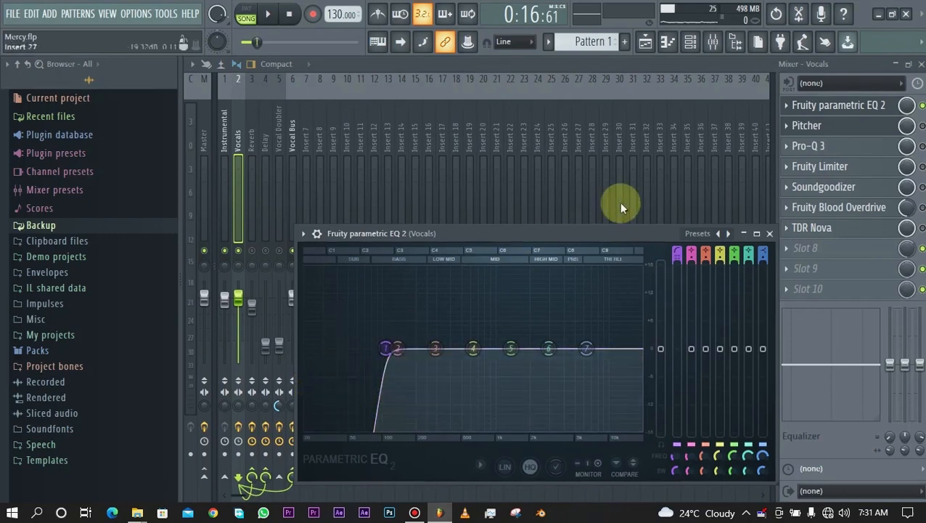
pyautogui.press('space')
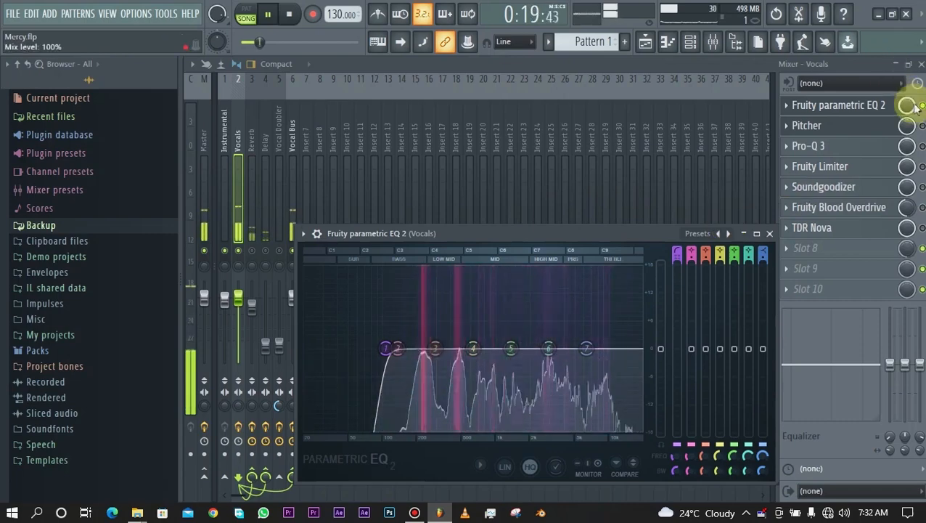
pyautogui.press('Escape')
pyautogui.press('space')
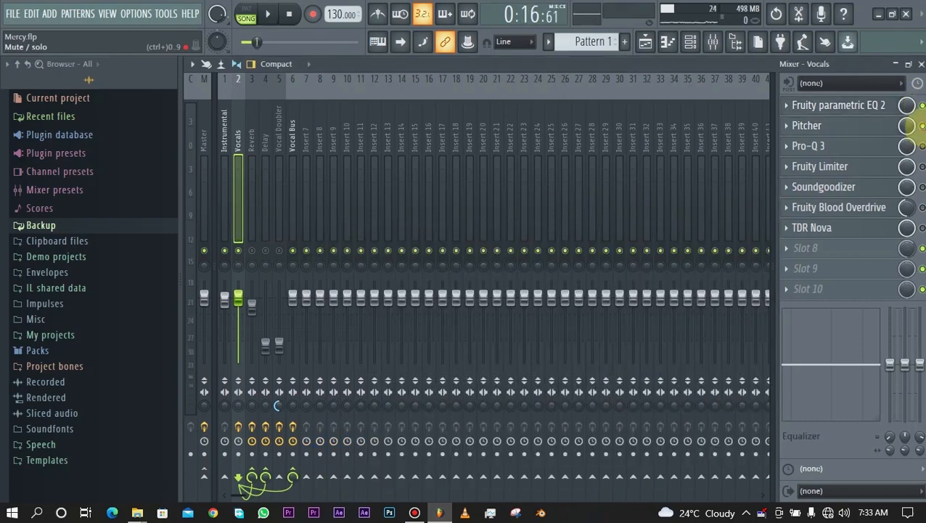
# Enable Pitcher on the Vocals track and choose G# as its key with the Major scale
pyautogui.click(842, 126)
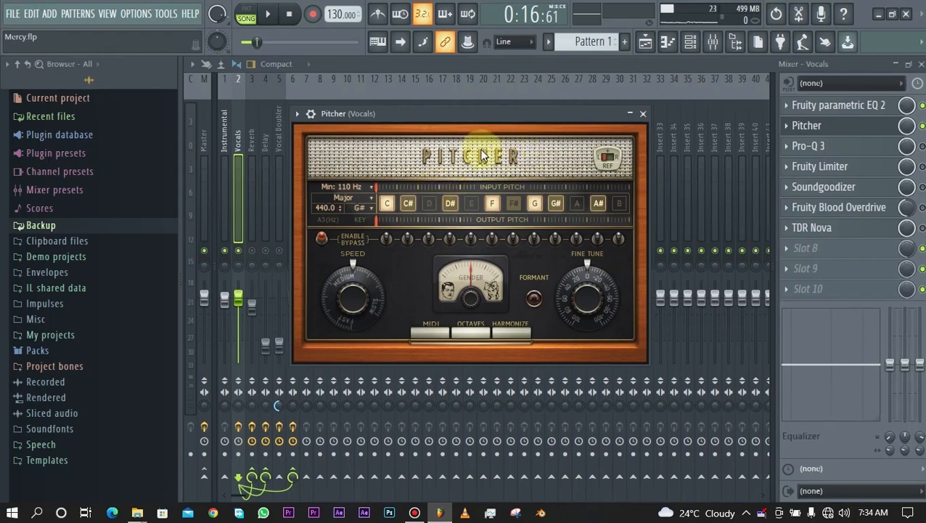
pyautogui.click(360, 208)
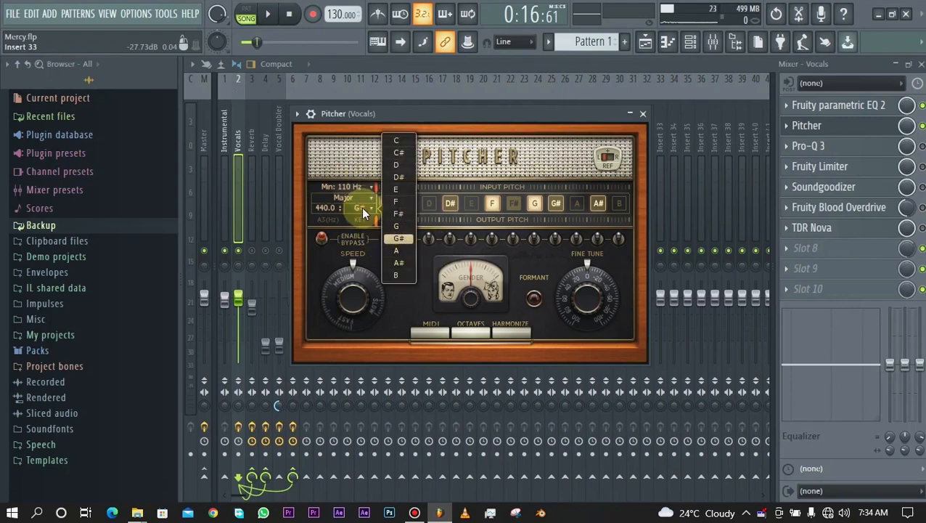
pyautogui.click(361, 207)
pyautogui.click(361, 207)
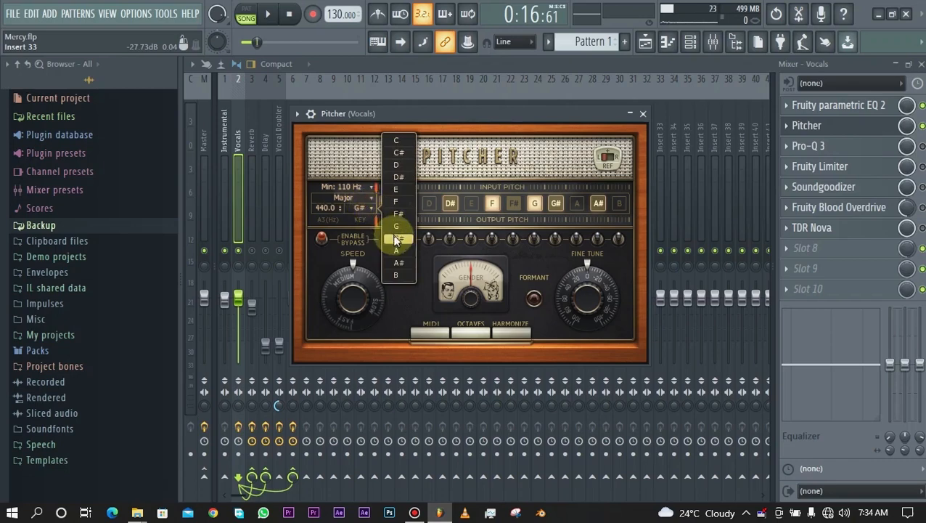
pyautogui.click(358, 209)
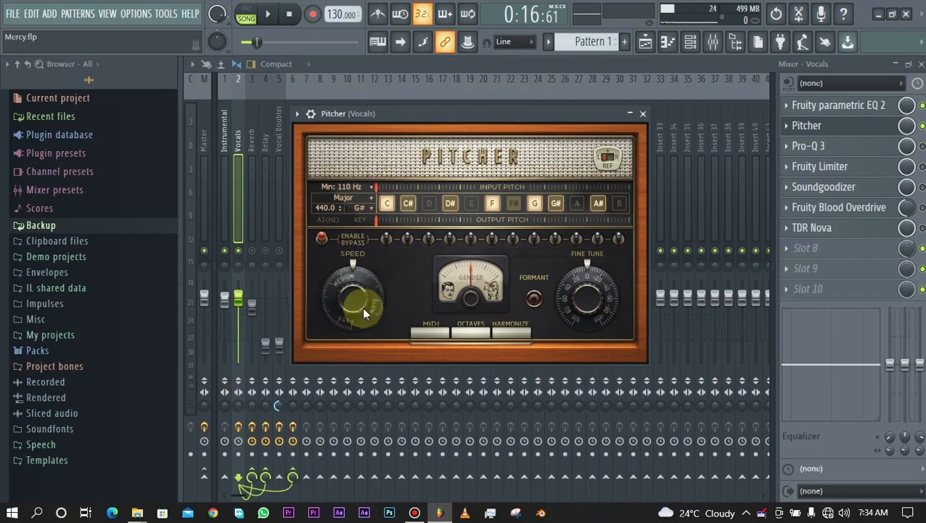
# Turn Pitcher's correction speed to slow, and from there to fast
pyautogui.click(648, 41)
pyautogui.click(648, 42)
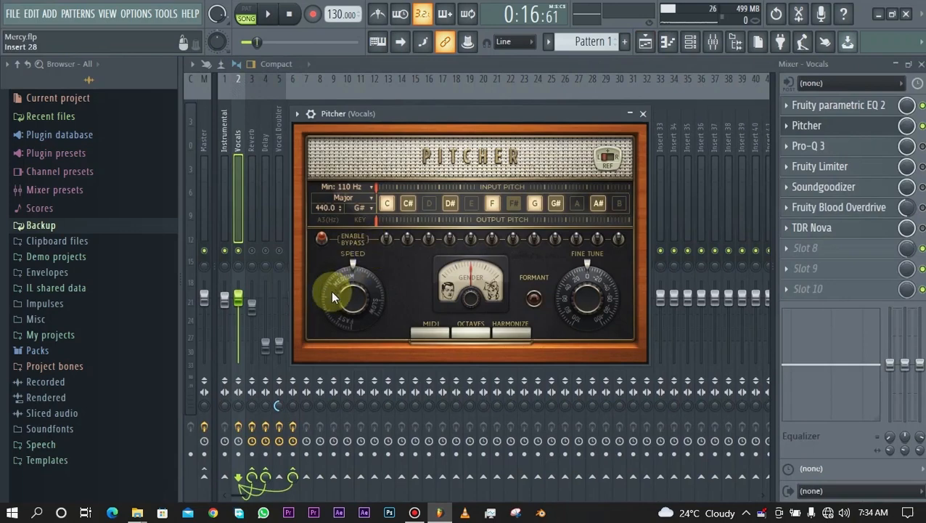
pyautogui.moveTo(331, 290); pyautogui.dragTo(341, 348)
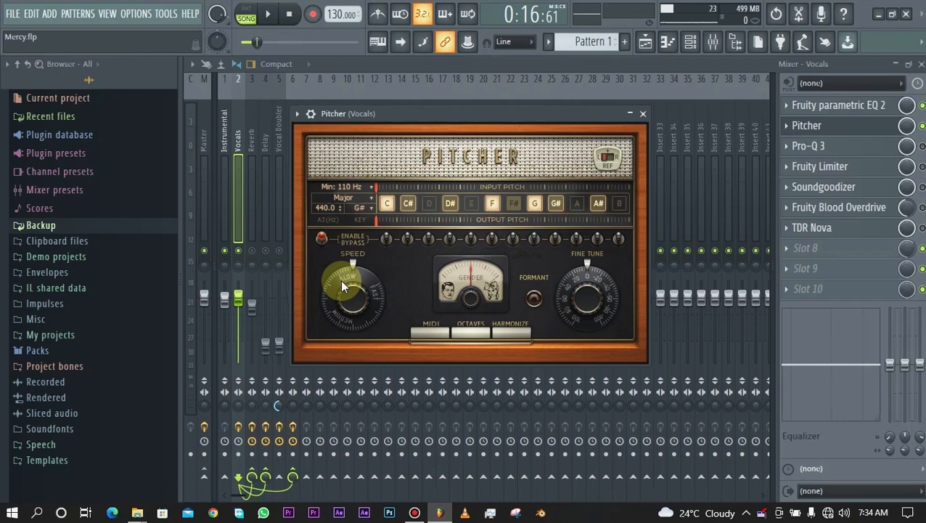
pyautogui.moveTo(341, 282); pyautogui.dragTo(341, 222)
# Play the soloed vocal and watch Pitcher's input and output pitch at the fast correction speed
pyautogui.click(646, 41)
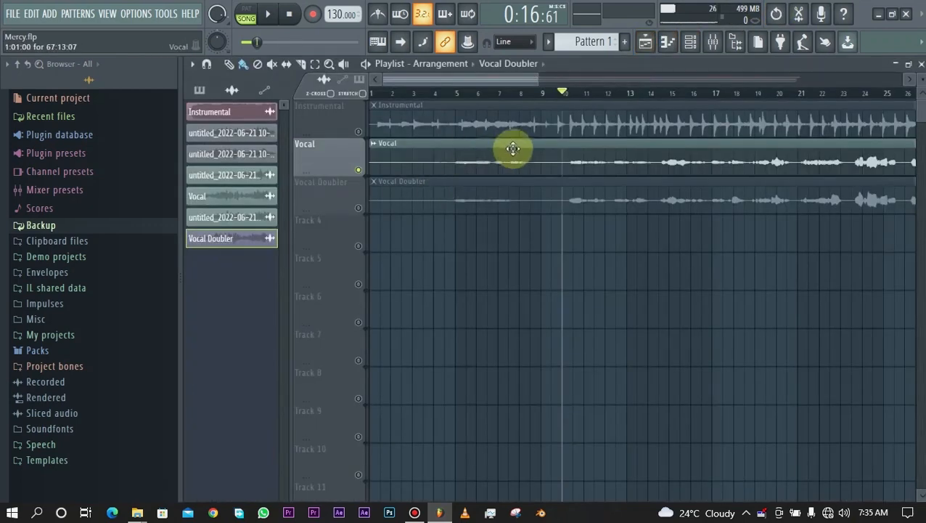
pyautogui.press('space')
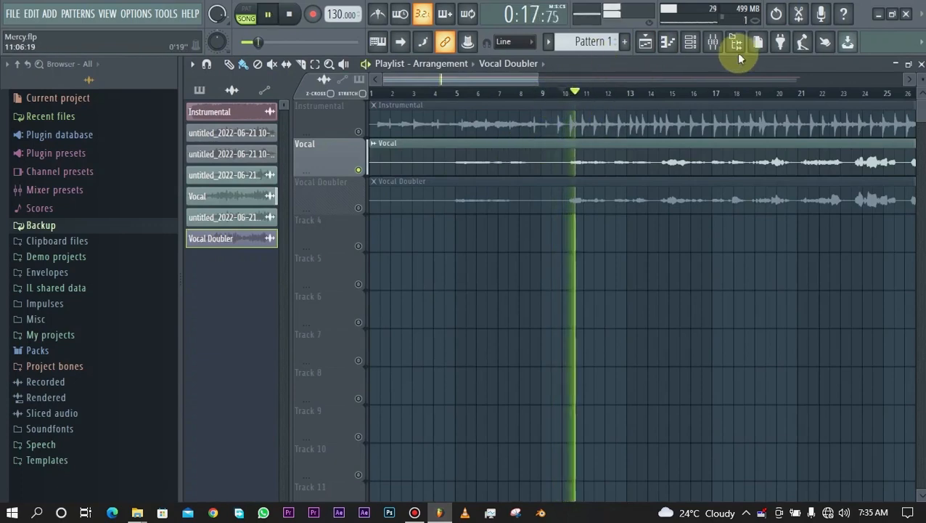
pyautogui.click(716, 45)
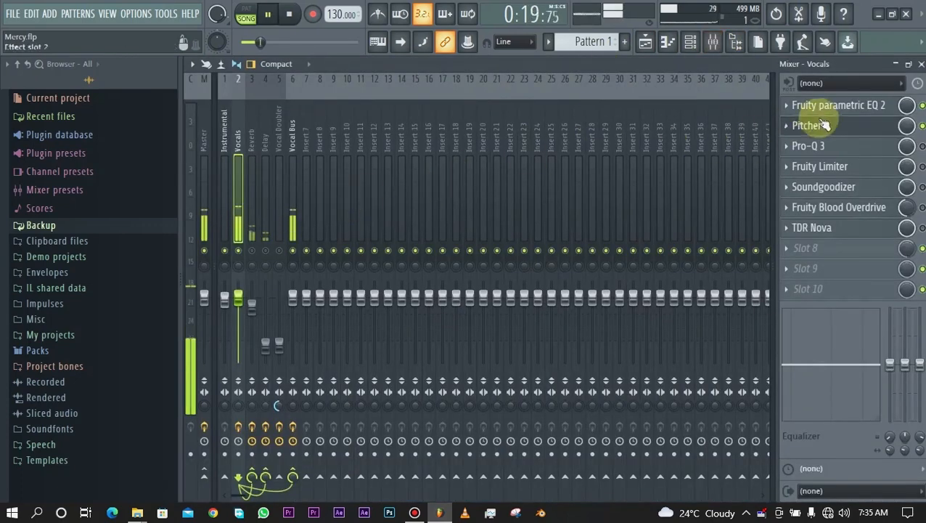
pyautogui.click(843, 124)
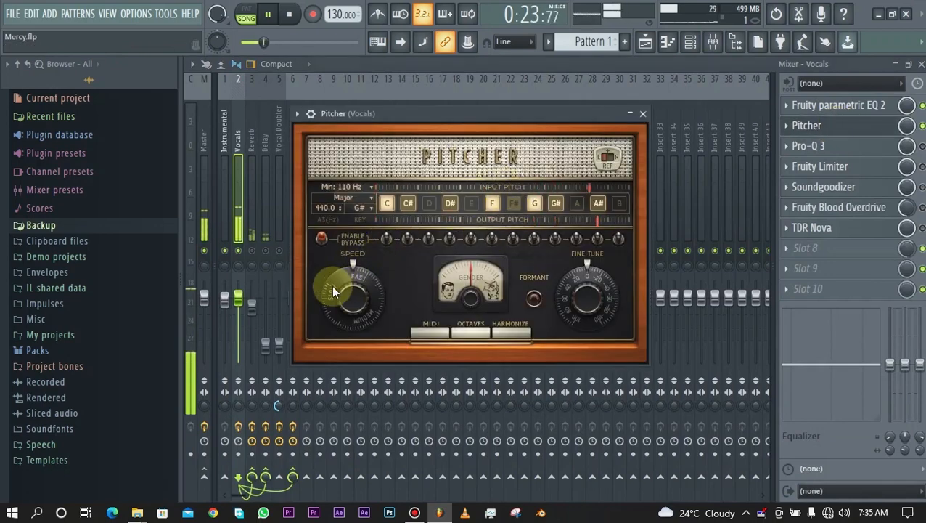
pyautogui.press('space')
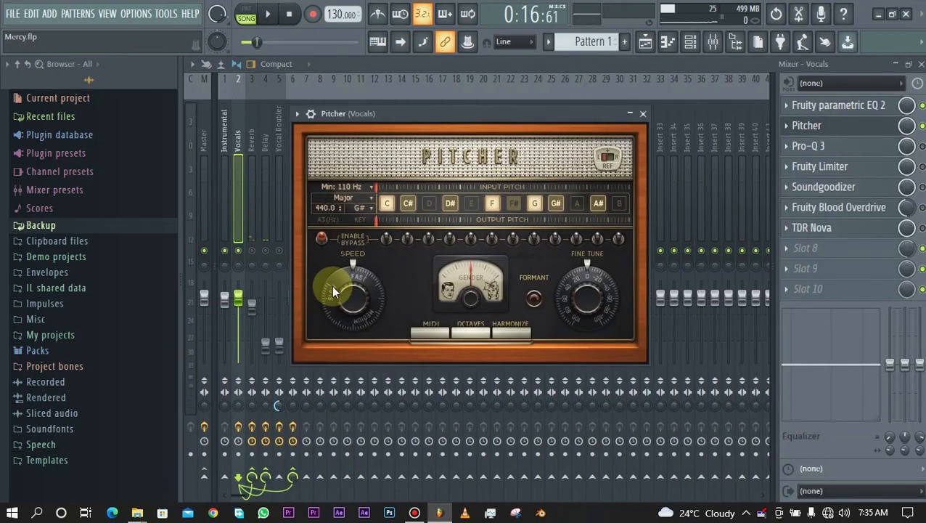
# Try different Pitcher correction speeds during playback, settle on the medium speed of 42 and close the plugin
pyautogui.moveTo(346, 275); pyautogui.dragTo(346, 294)
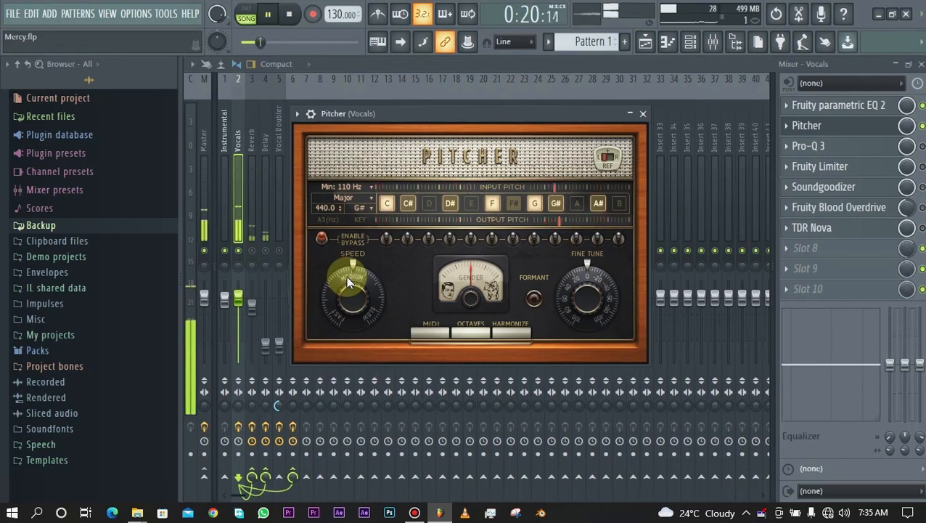
pyautogui.moveTo(347, 276); pyautogui.dragTo(351, 283)
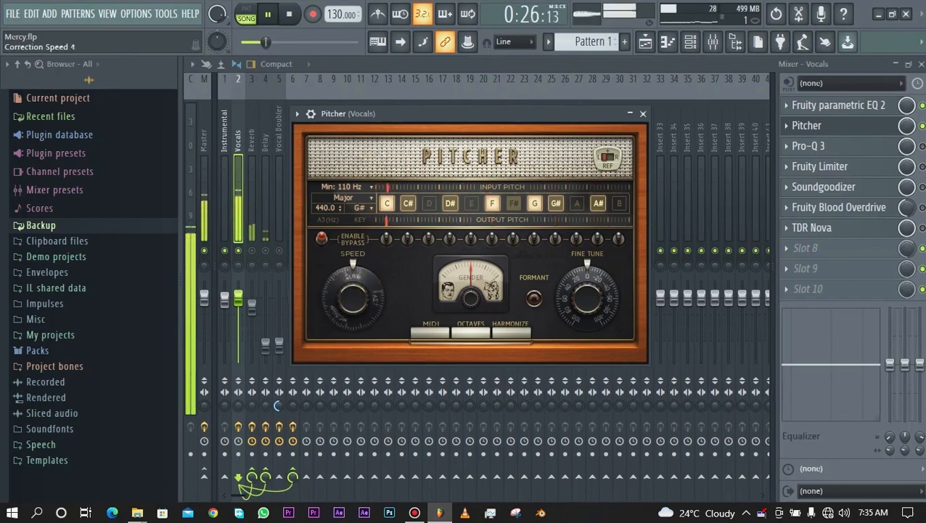
pyautogui.click(338, 285)
pyautogui.press('space')
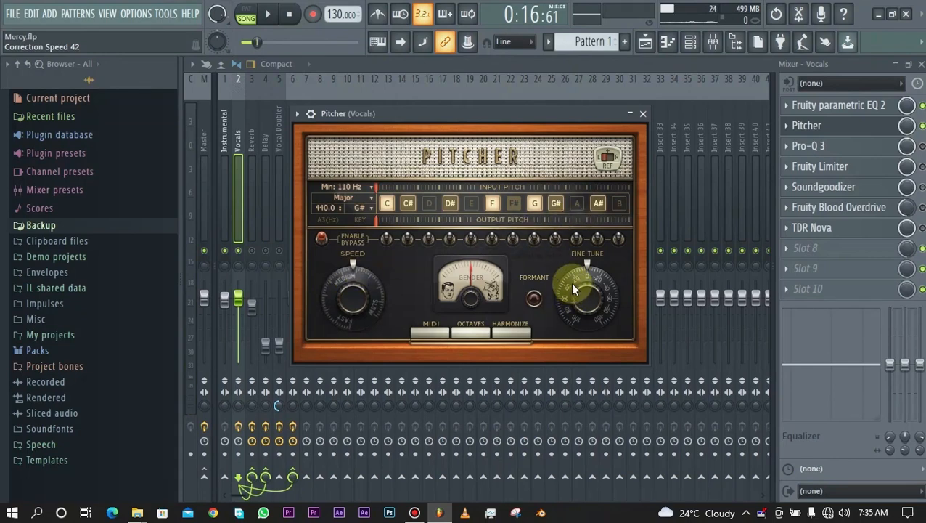
pyautogui.hotkey('ctrl', 'z')
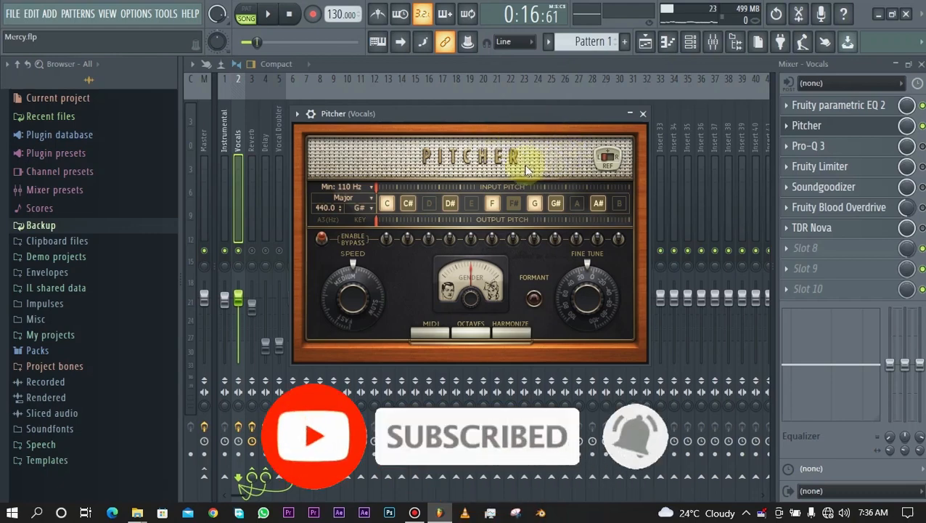
pyautogui.click(642, 114)
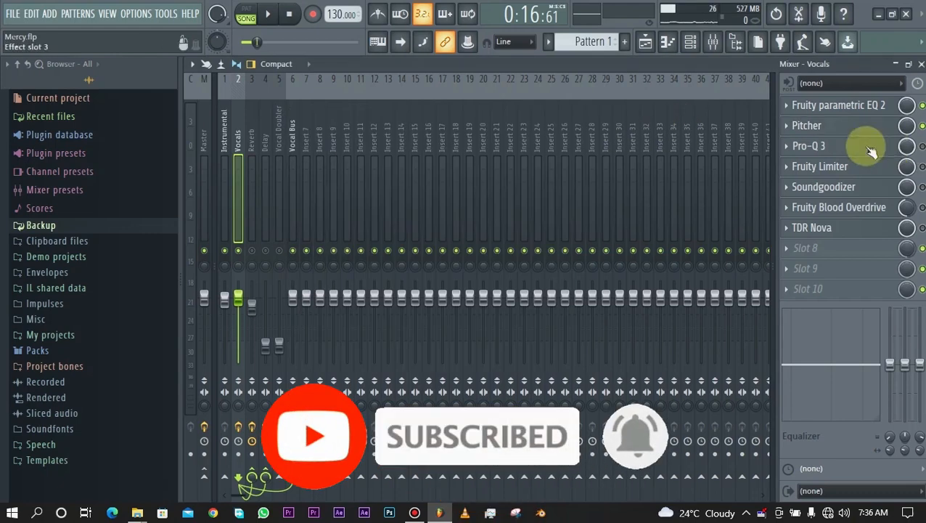
# Enable Pro-Q 3 on the Vocals track and examine the frequency and gain of its five narrow cuts
pyautogui.click(812, 146)
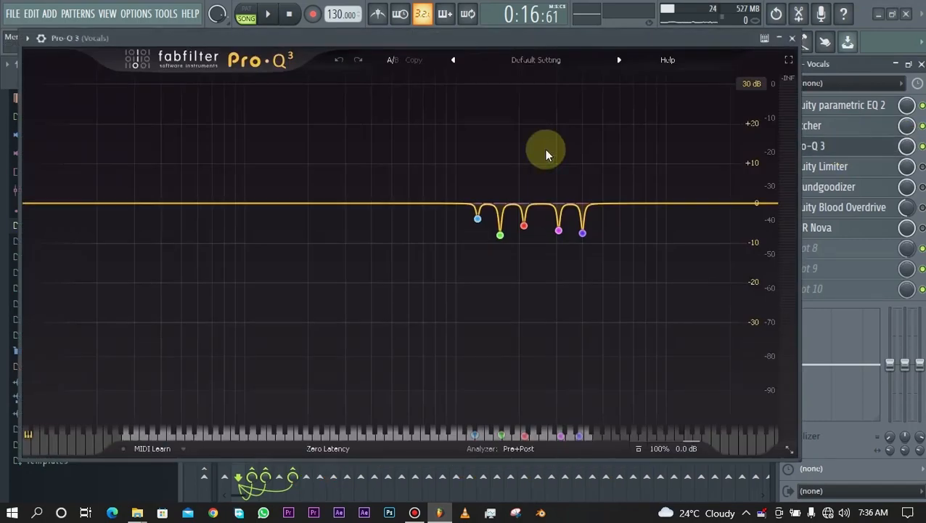
pyautogui.moveTo(190, 35); pyautogui.dragTo(187, 26)
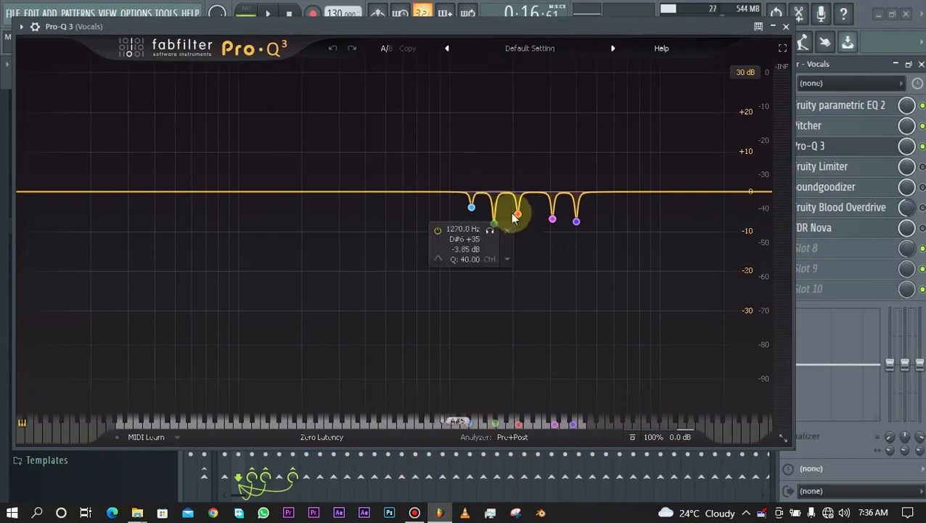
pyautogui.moveTo(549, 216)
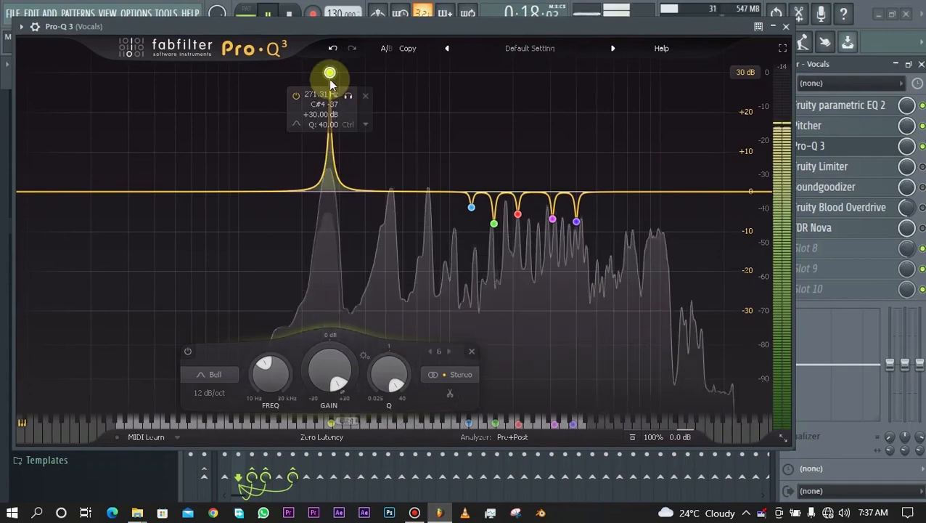
# Sweep a narrow +30 dB bell band above the highest existing Pro-Q 3 cut and lower it to a cut of about 6 dB
pyautogui.moveTo(330, 72); pyautogui.dragTo(614, 7)
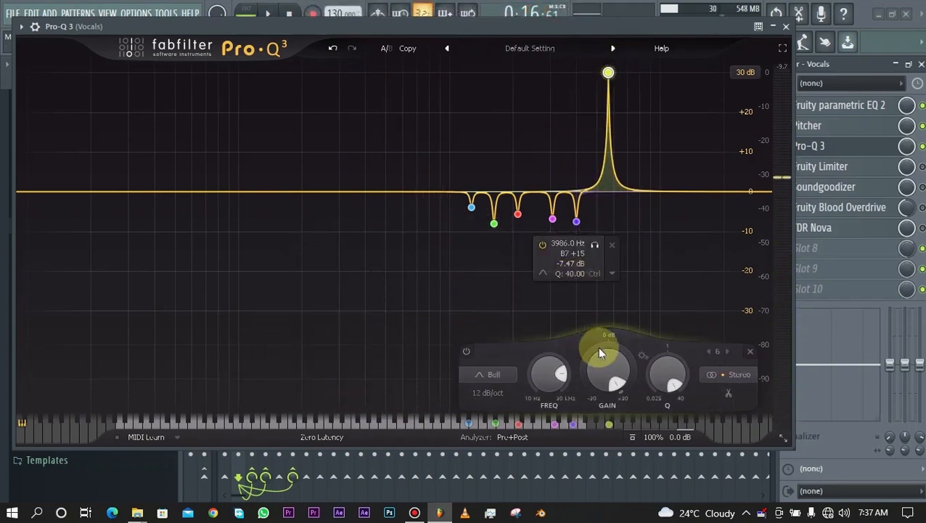
pyautogui.scroll(-10, 616, 372)
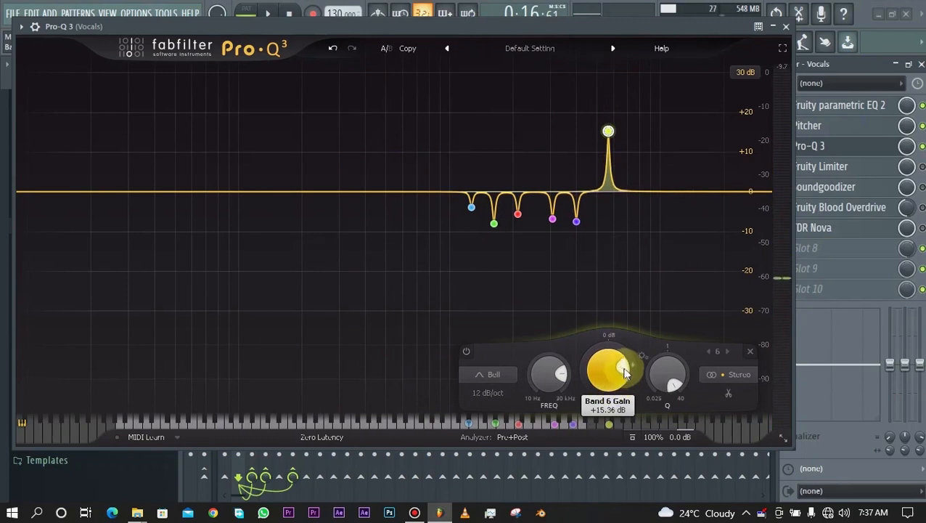
pyautogui.scroll(-4, 622, 353)
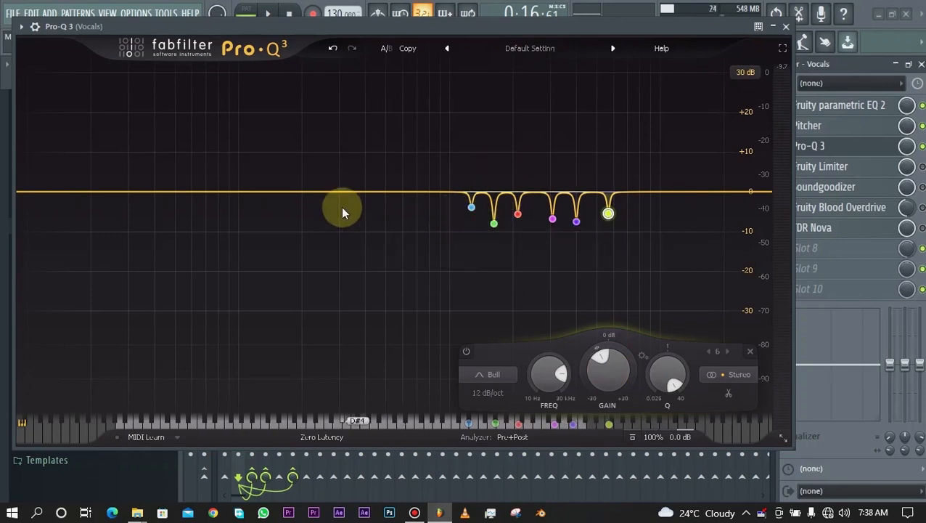
pyautogui.click(788, 27)
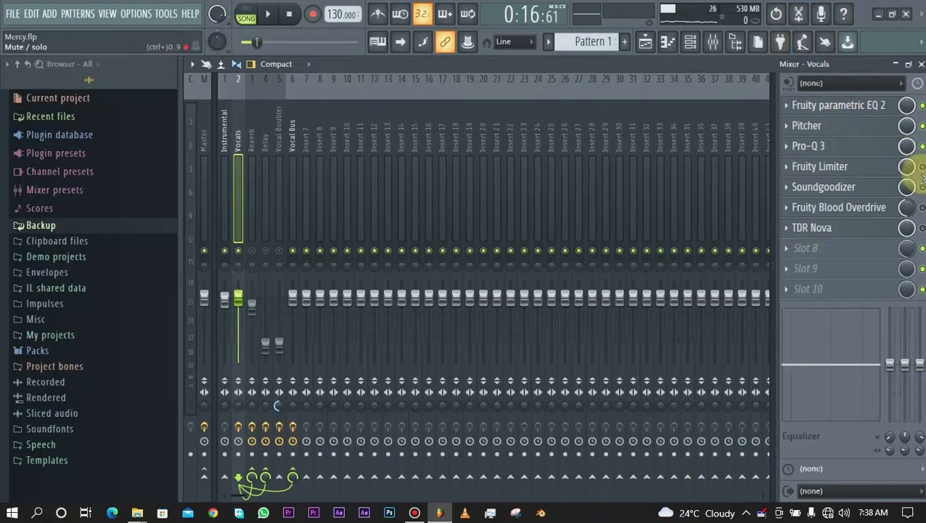
# Enable Fruity Limiter on the Vocals track, show its compressor settings and play the vocal to watch the compression
pyautogui.click(864, 172)
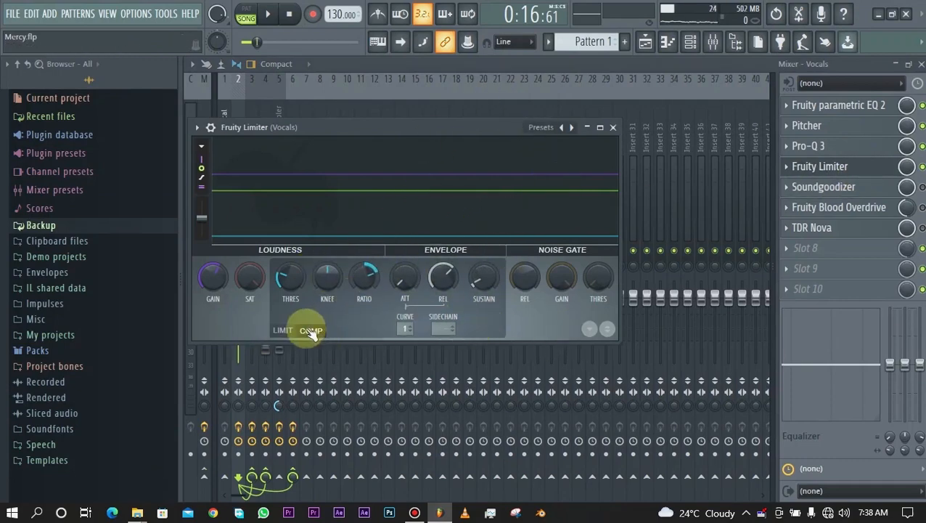
pyautogui.press('space')
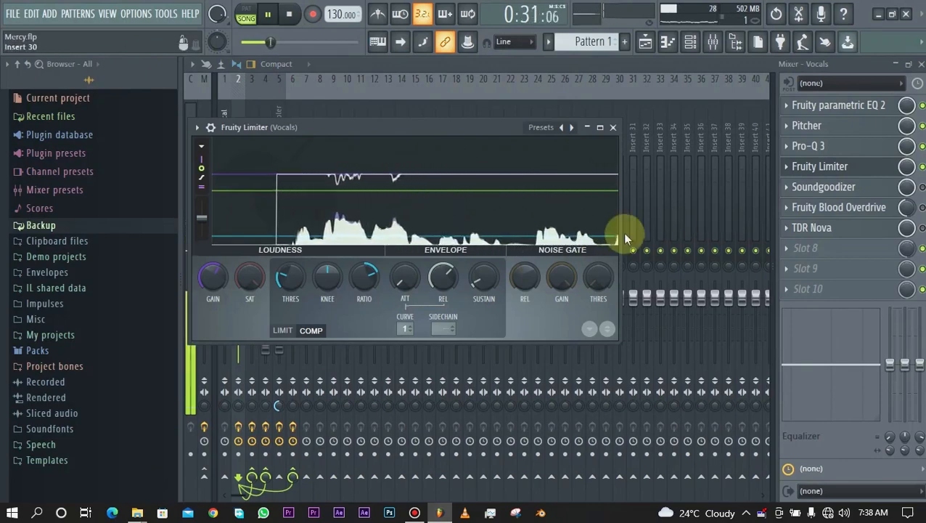
pyautogui.press('space')
# Enable Soundgoodizer on the Vocals track in mode A and close its window
pyautogui.click(827, 188)
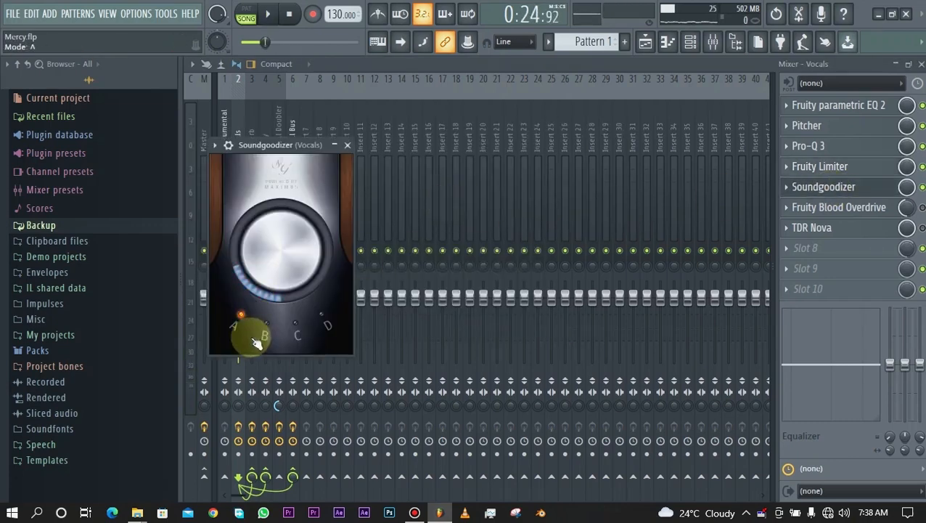
pyautogui.click(247, 328)
pyautogui.click(347, 144)
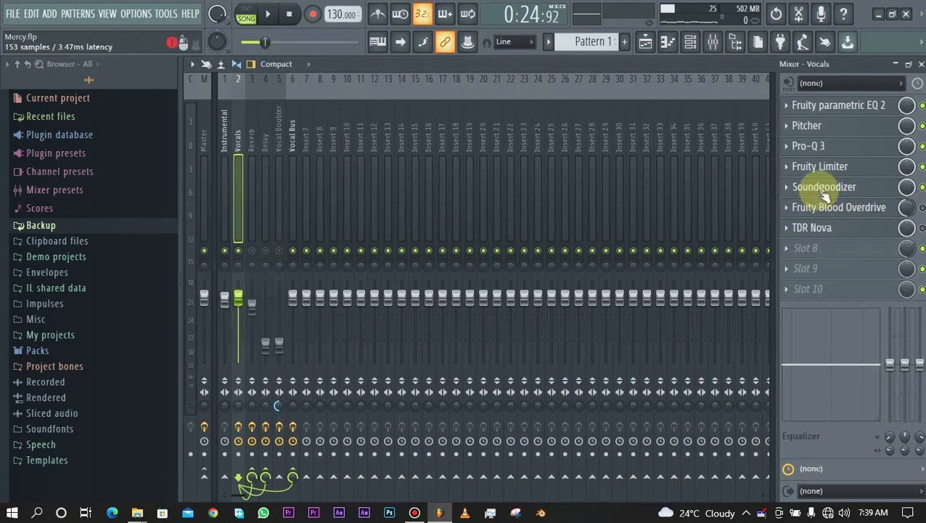
# Play the vocal with Soundgoodizer on and bypass it during playback to compare the sound
pyautogui.press('space')
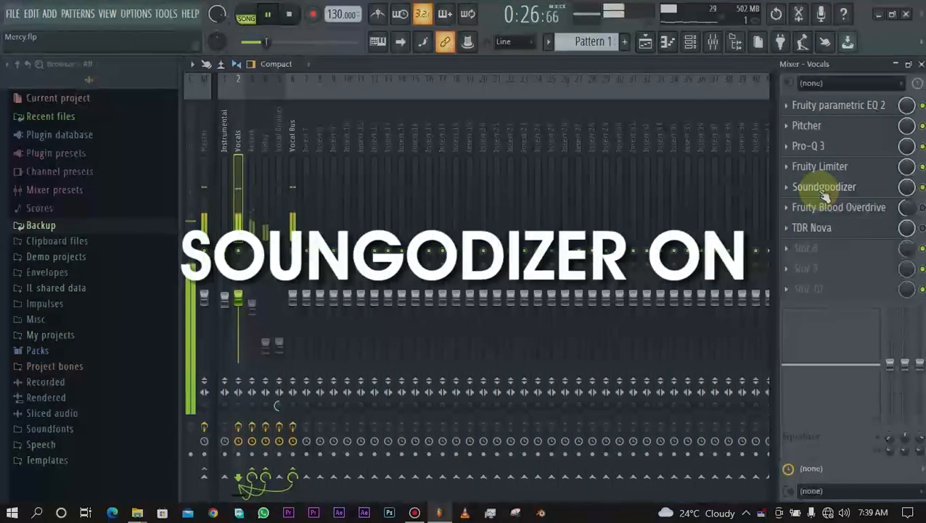
pyautogui.click(923, 189)
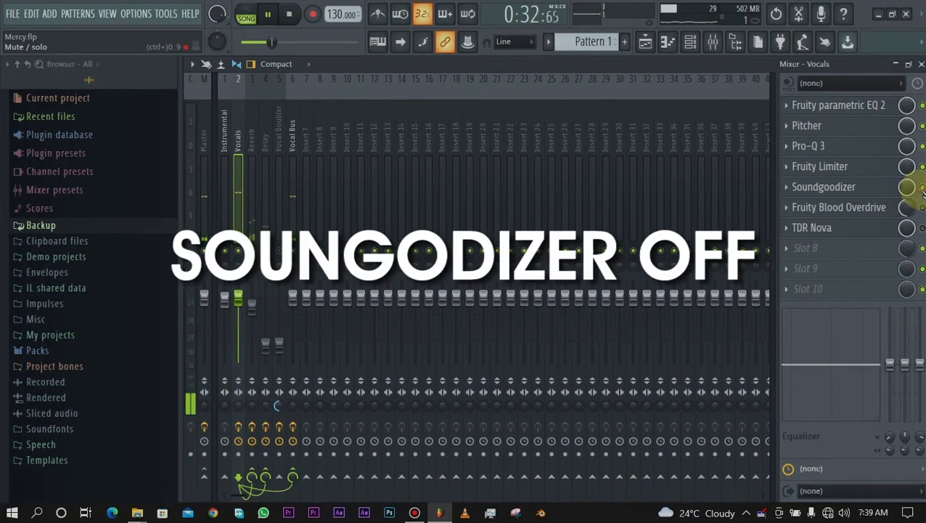
# Re-enable Soundgoodizer on the Vocals track during playback to finish the comparison and stop playing
pyautogui.click(923, 189)
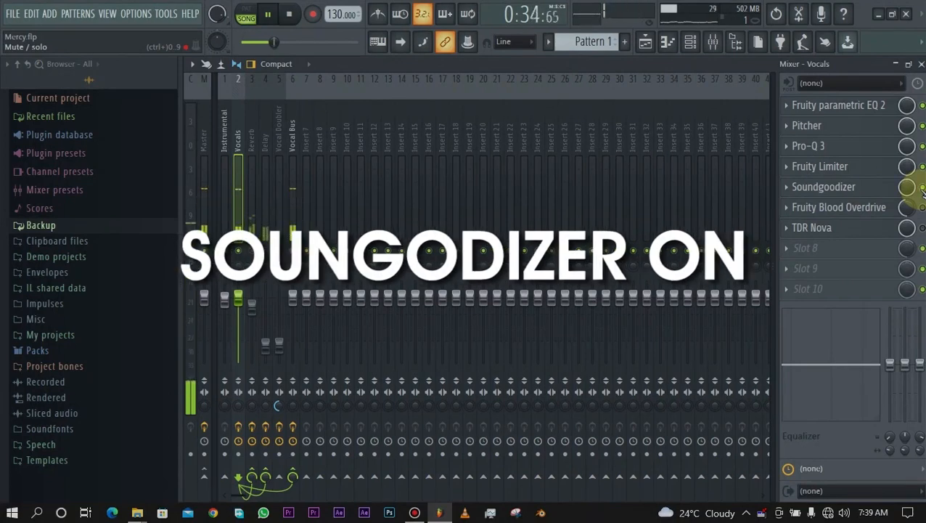
pyautogui.press('space')
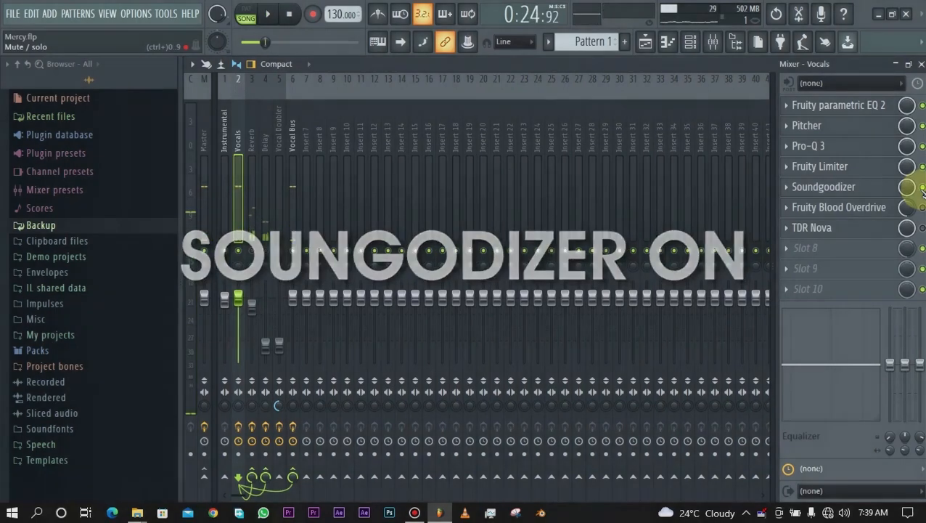
# Enable Fruity Blood Overdrive on the Vocals track, close its window and compare the vocal with the distortion on and off during playback
pyautogui.click(837, 209)
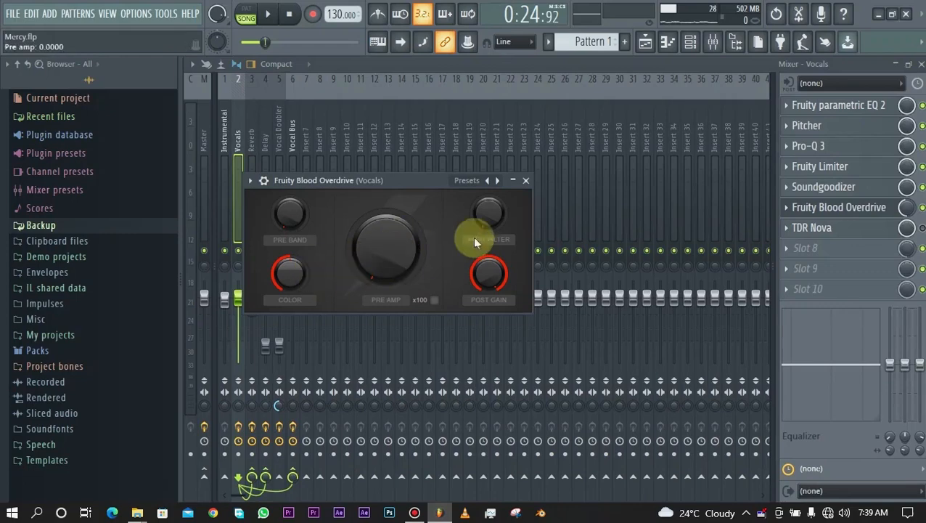
pyautogui.click(525, 180)
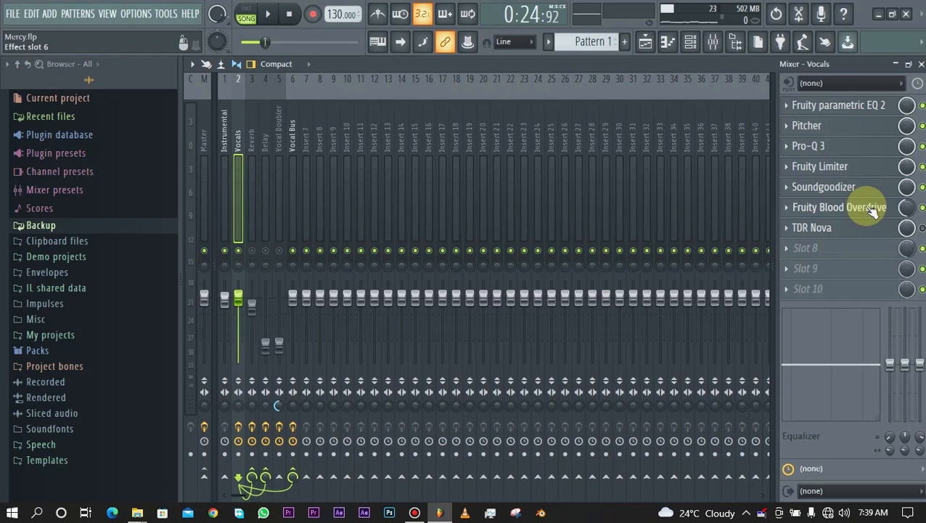
pyautogui.press('space')
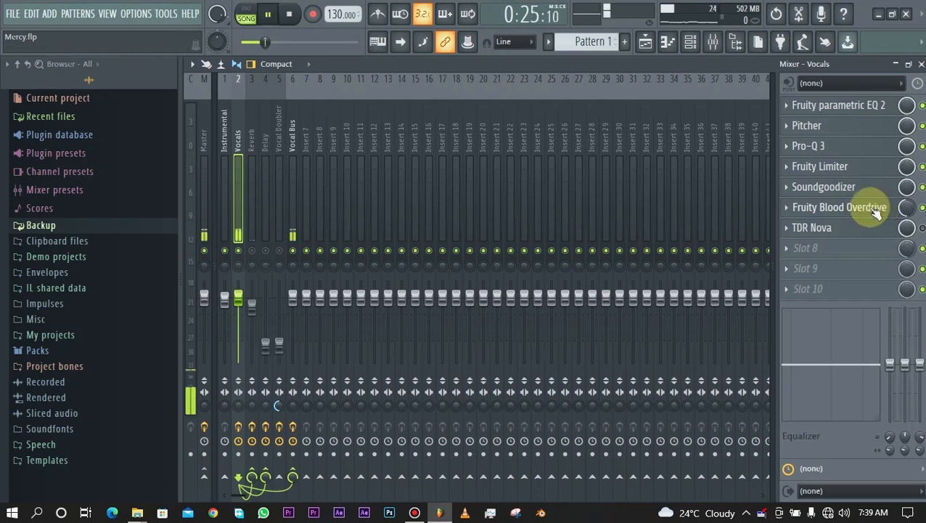
pyautogui.click(922, 207)
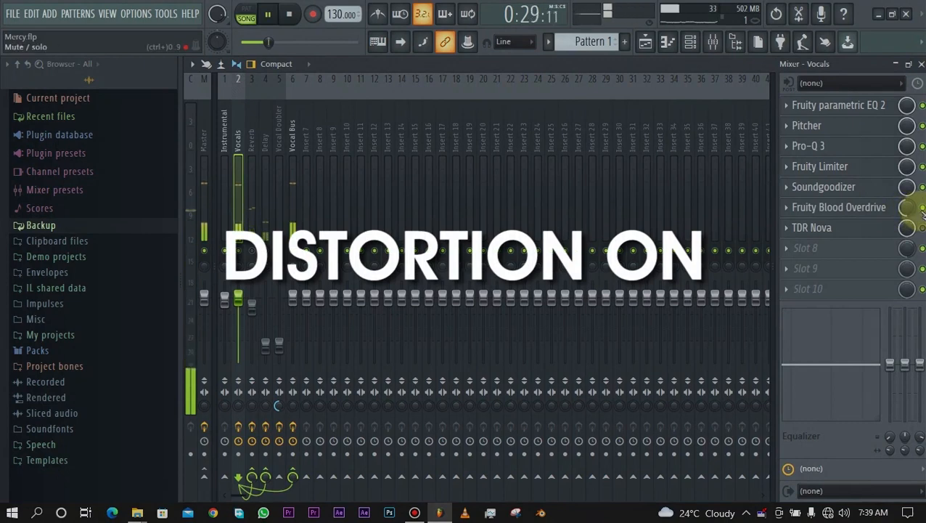
pyautogui.click(922, 207)
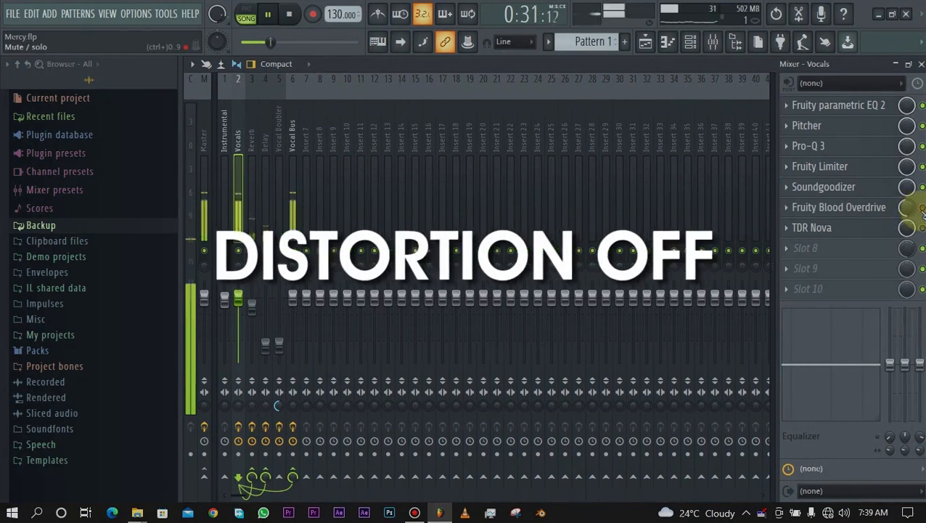
pyautogui.click(922, 208)
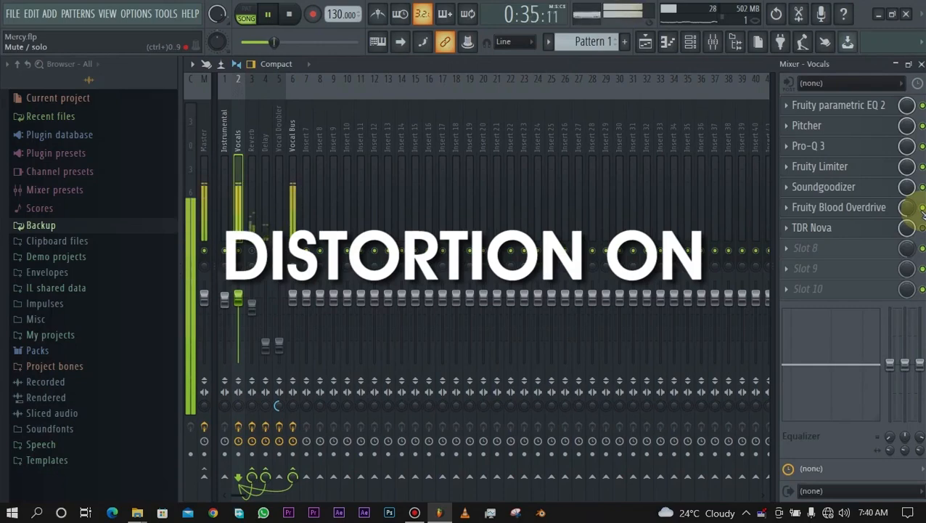
pyautogui.press('space')
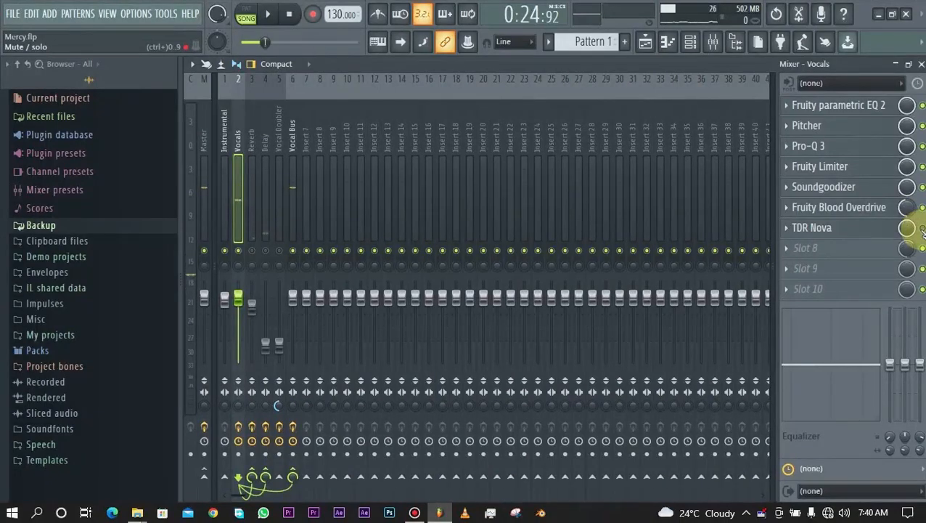
# Enable TDR Nova on the Vocals track and show its band III dynamic EQ settings as the de-esser
pyautogui.click(857, 227)
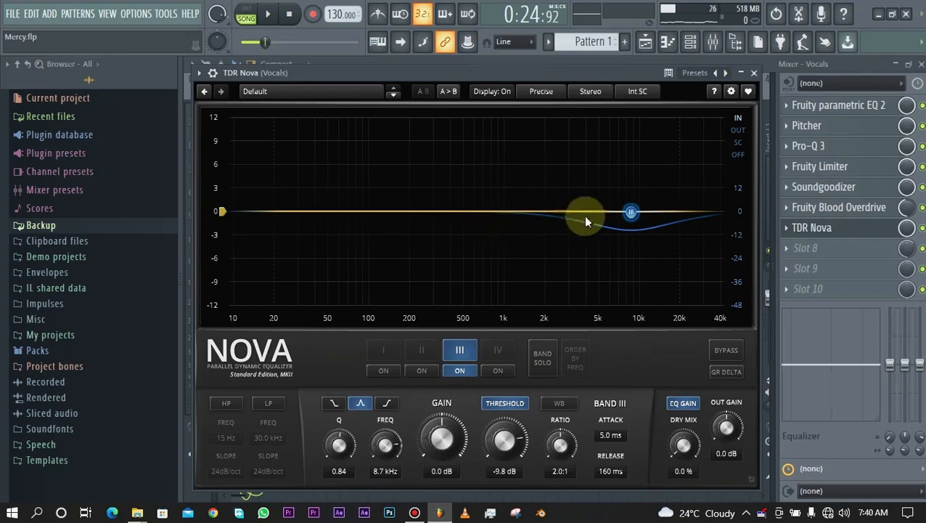
pyautogui.click(896, 228)
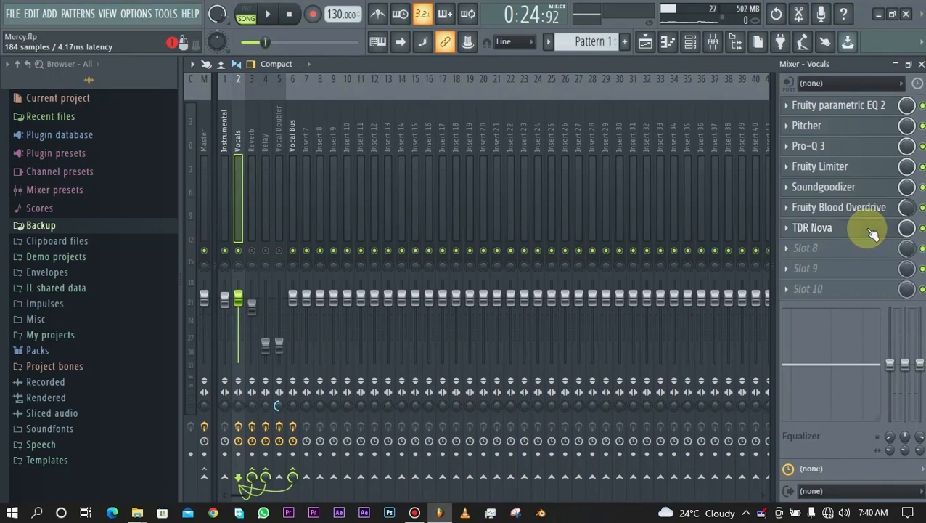
pyautogui.click(872, 230)
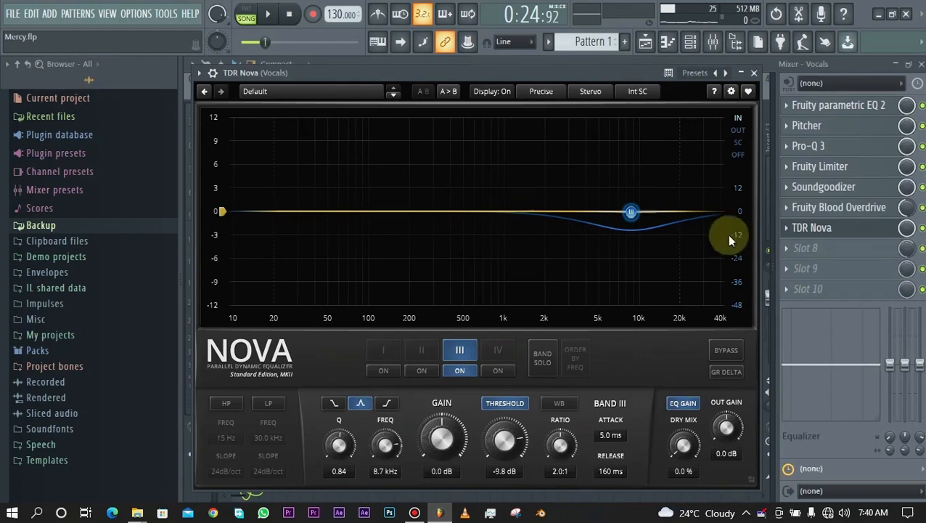
pyautogui.click(754, 74)
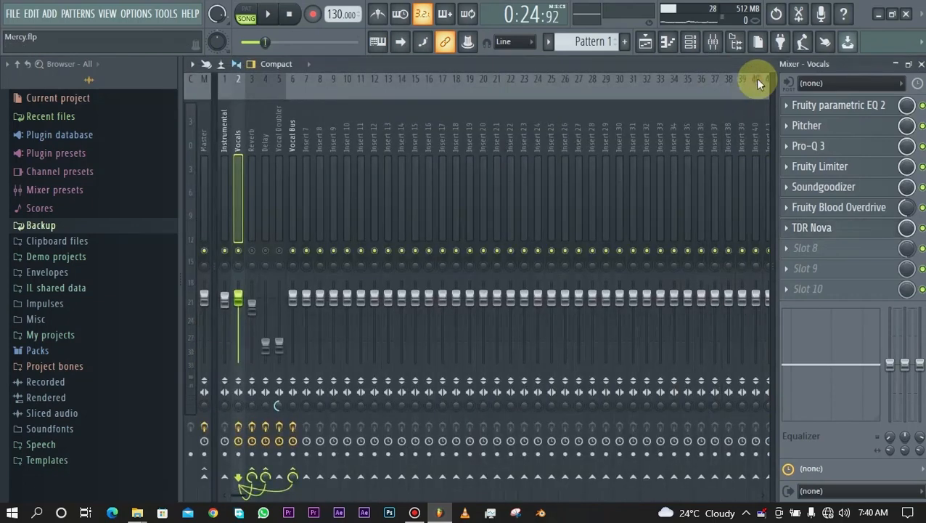
# Play the vocal, bypass TDR Nova and re-enable it to compare the de-essing, and stop playback
pyautogui.press('space')
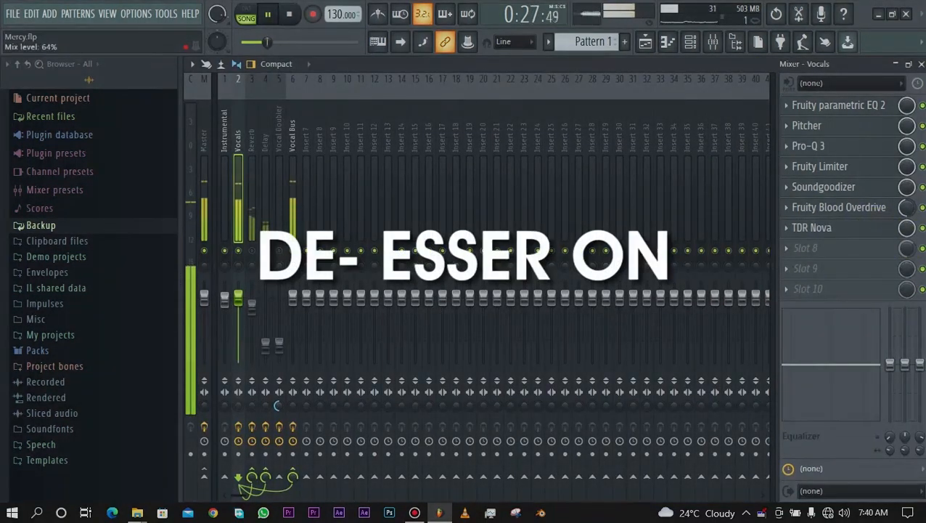
pyautogui.click(922, 228)
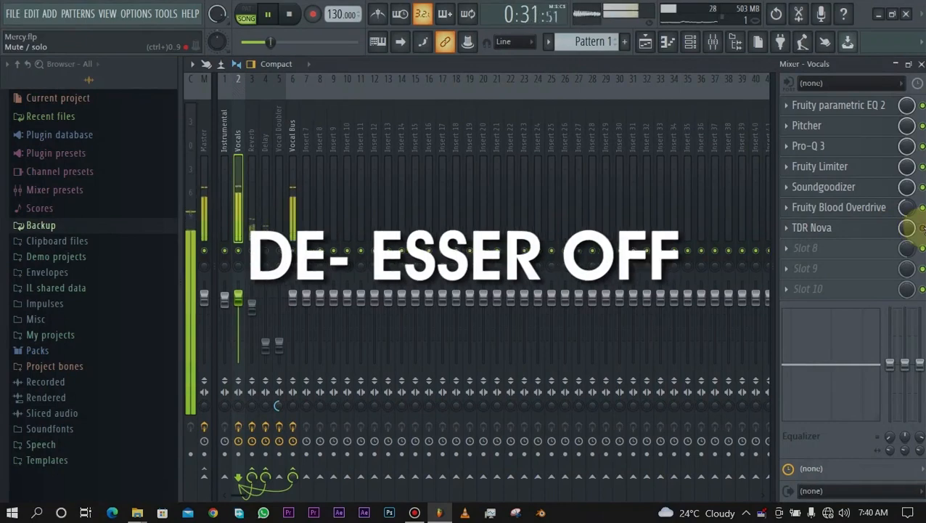
pyautogui.click(922, 228)
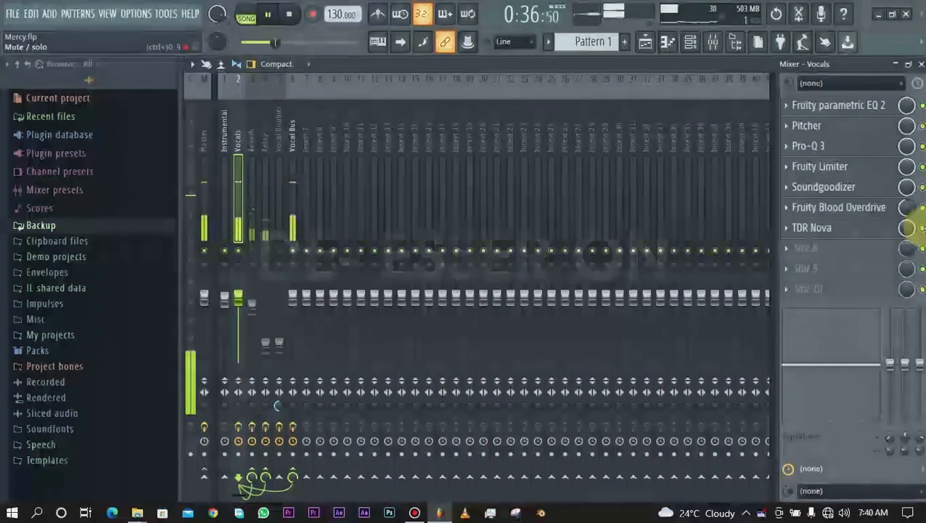
pyautogui.press('space')
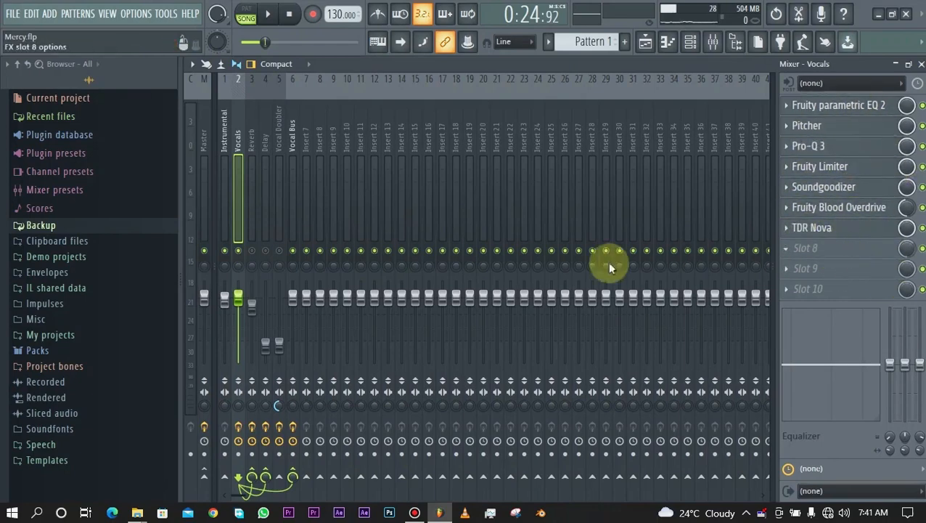
# Show the Fruity Reeverb 2 settings on the Reverb track, close its window and return to the Vocals track
pyautogui.click(252, 166)
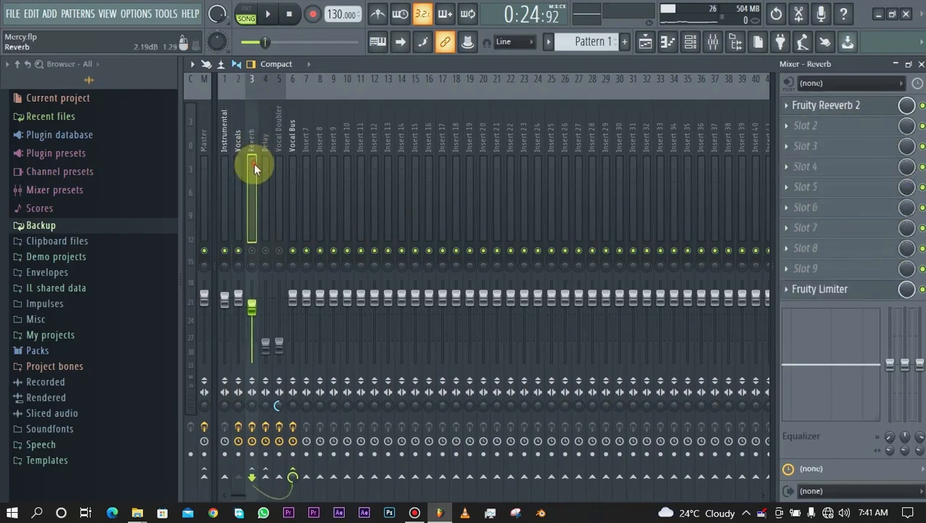
pyautogui.click(842, 109)
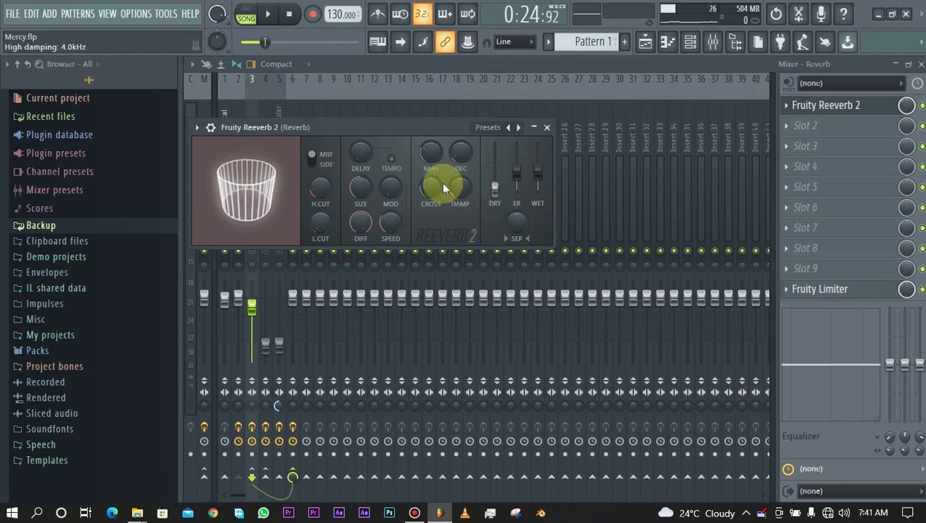
pyautogui.moveTo(328, 127); pyautogui.dragTo(438, 118)
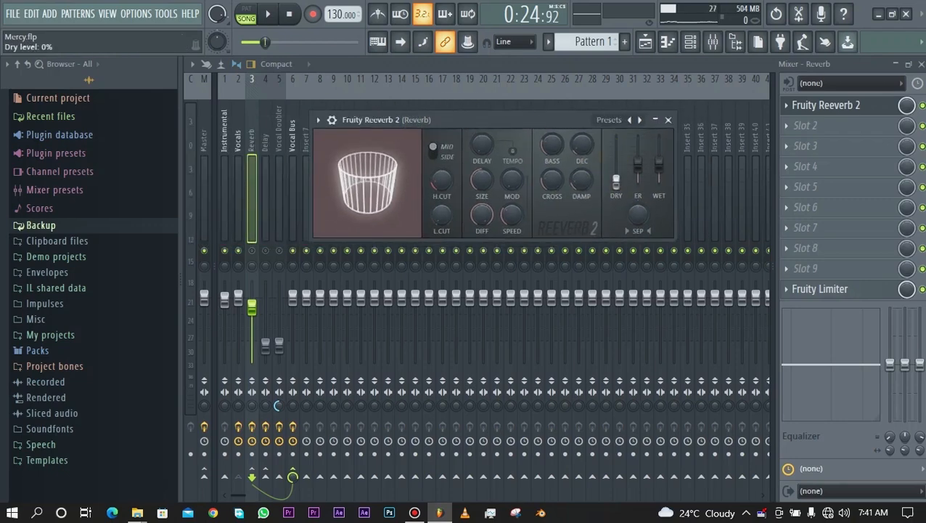
pyautogui.click(668, 120)
pyautogui.press('Left')
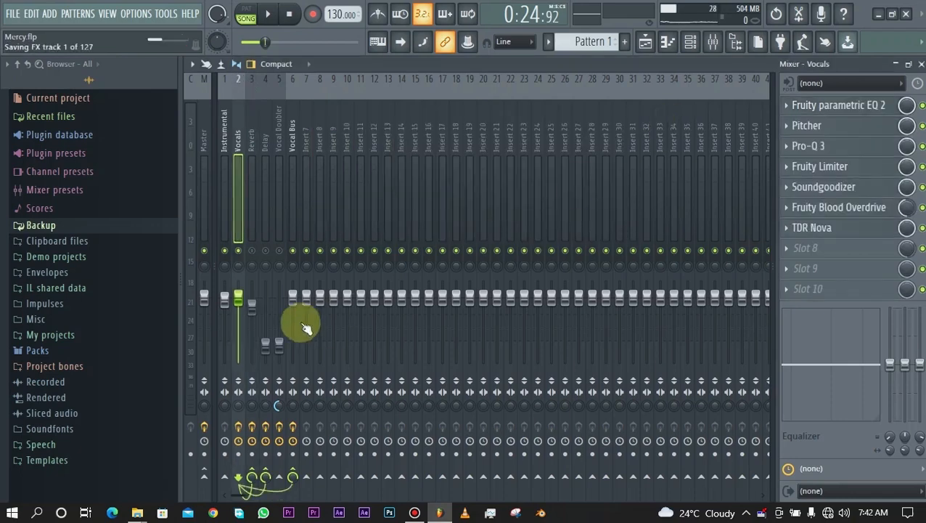
# Remove the Vocals track's send to the Reverb track and restore it at 100% to demonstrate the routing
pyautogui.click(251, 182)
pyautogui.click(242, 212)
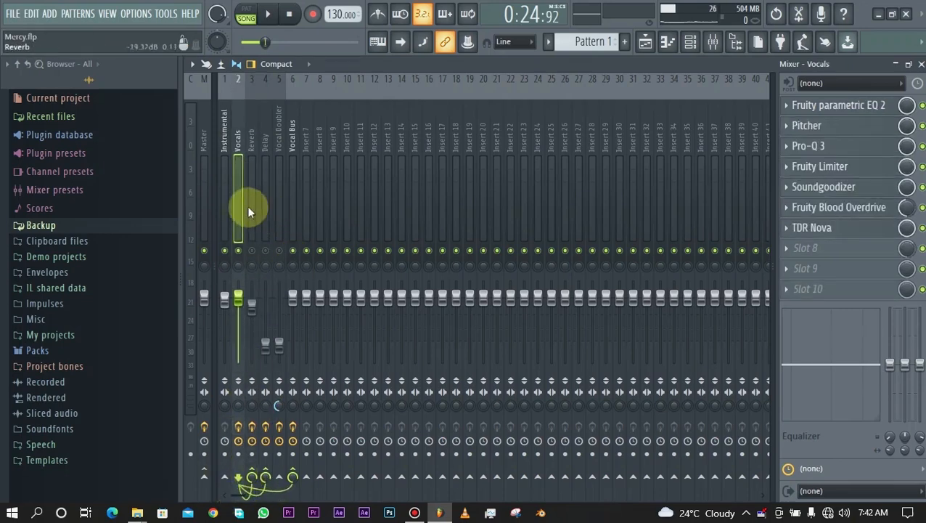
pyautogui.click(251, 477)
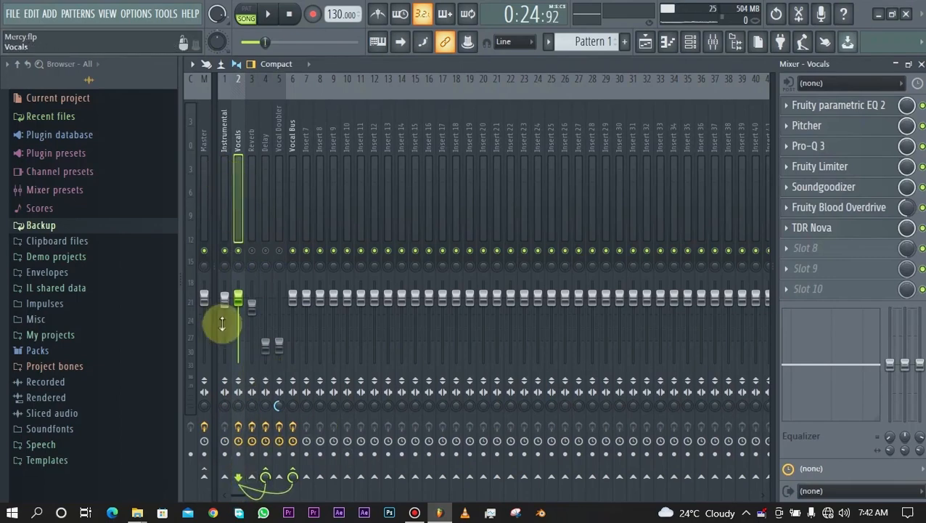
pyautogui.click(254, 479)
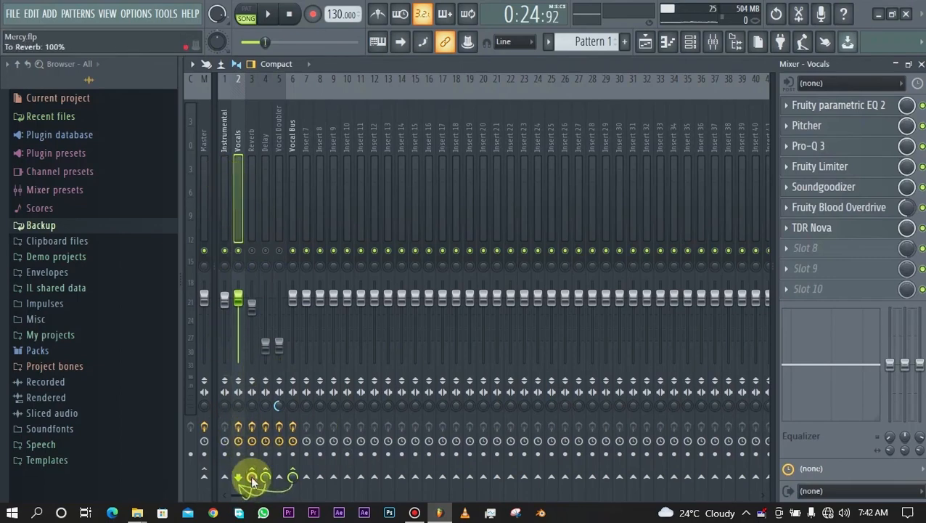
# Unmute the Reverb track and play the vocal to hear it with the reverb send
pyautogui.click(253, 232)
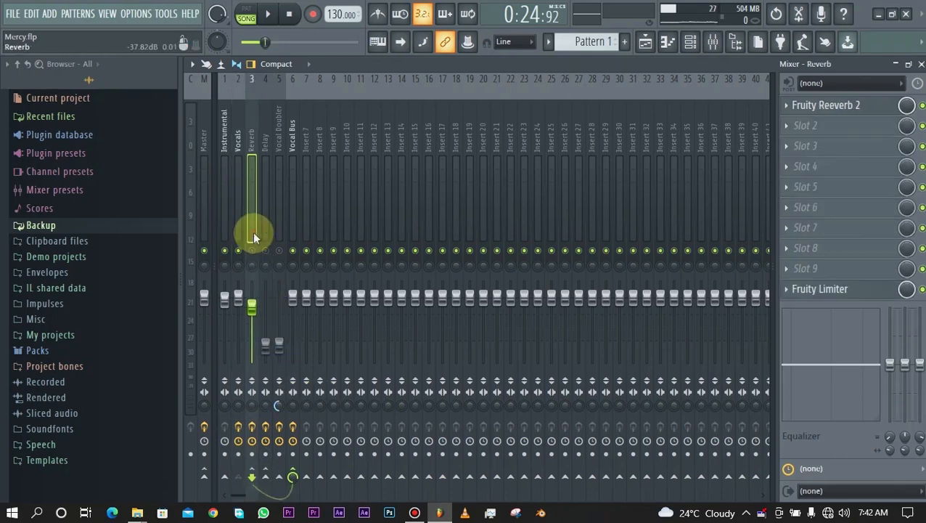
pyautogui.click(239, 220)
pyautogui.click(248, 210)
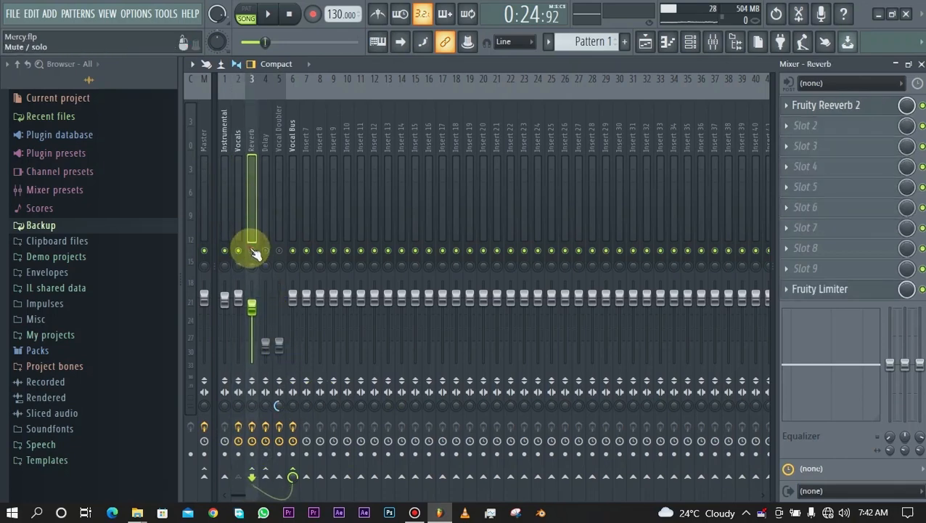
pyautogui.click(251, 250)
pyautogui.click(244, 229)
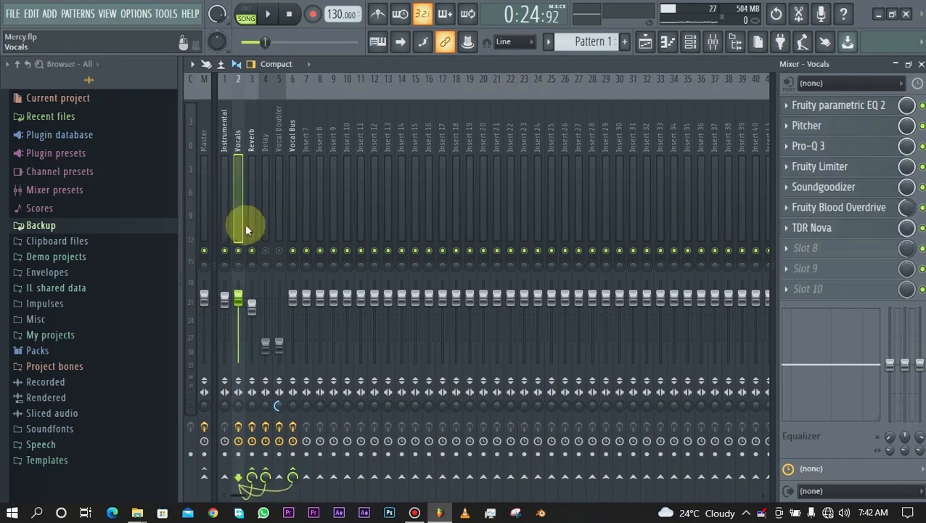
pyautogui.click(249, 229)
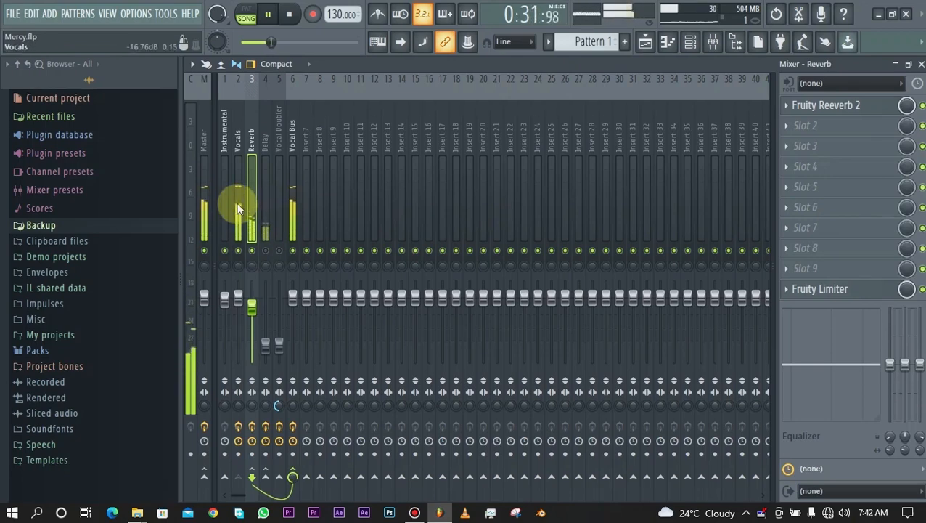
pyautogui.press('space')
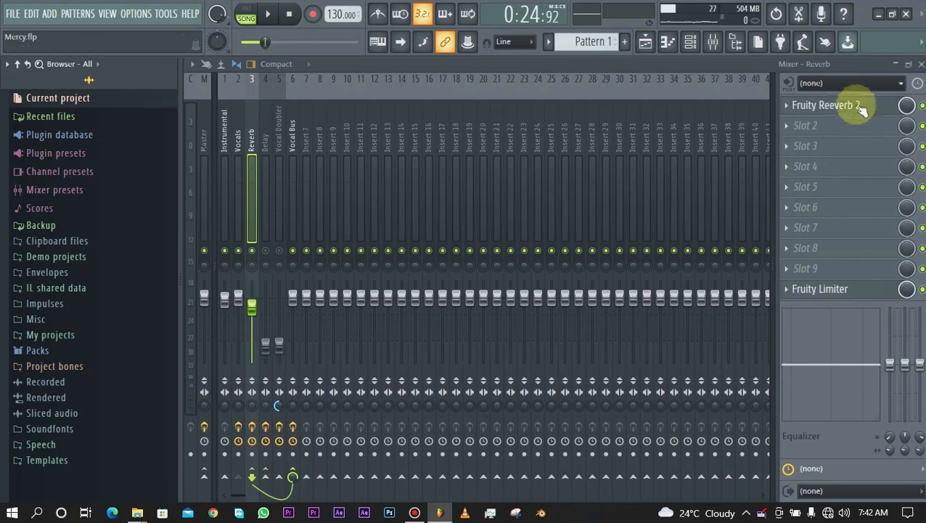
pyautogui.click(792, 127)
pyautogui.click(791, 128)
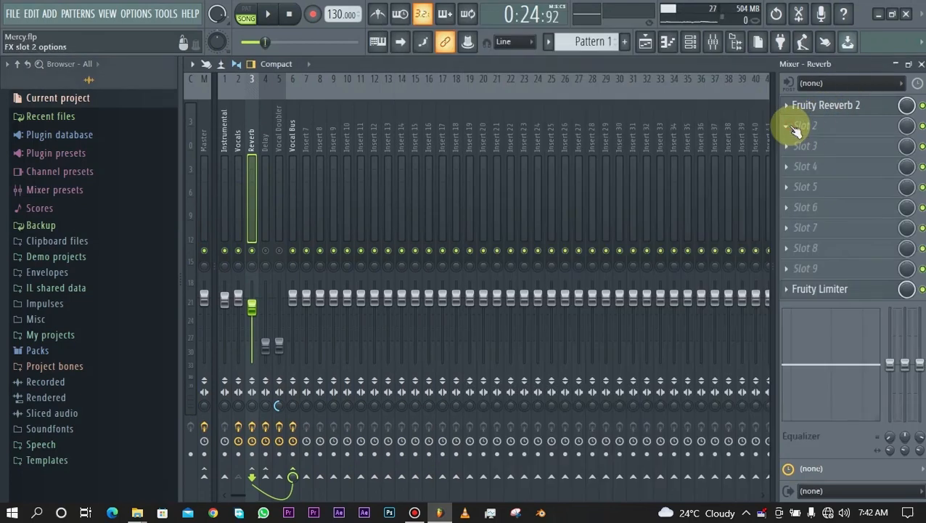
pyautogui.click(240, 192)
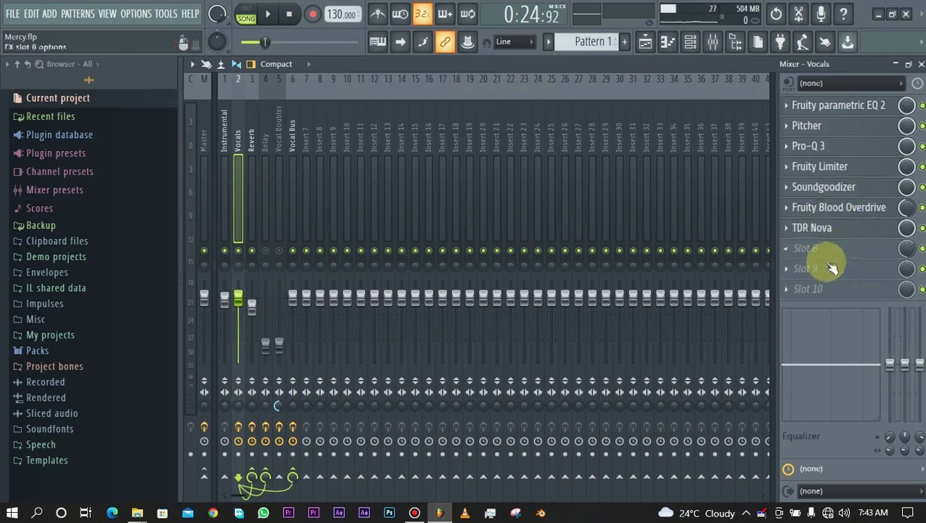
# Show the Fruity Limiter's compressor settings on the Reverb track and play the vocal to watch the reverb being compressed
pyautogui.moveTo(809, 198); pyautogui.dragTo(842, 289)
pyautogui.click(842, 289)
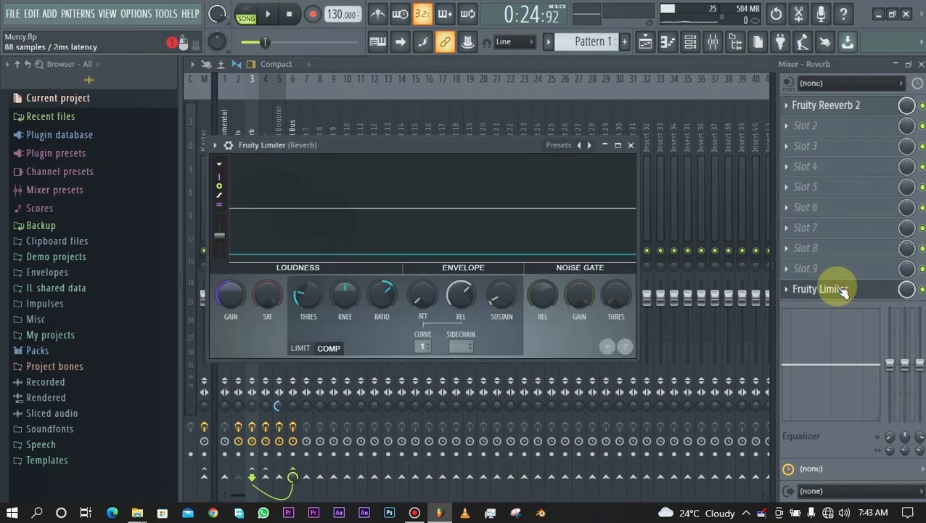
pyautogui.click(239, 122)
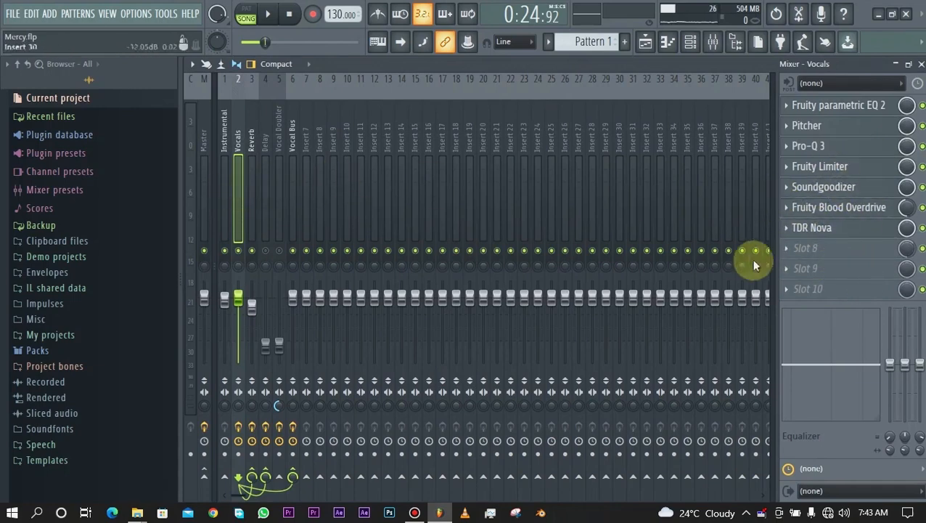
pyautogui.click(249, 186)
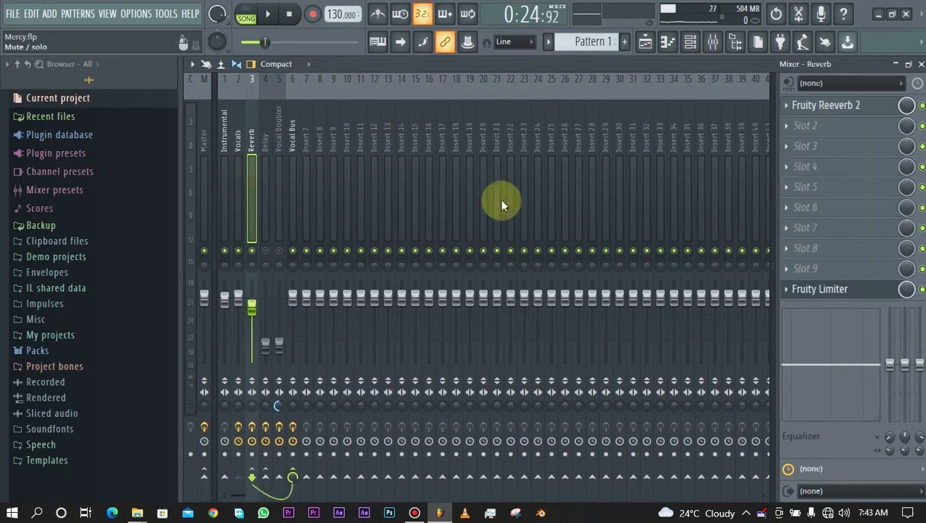
pyautogui.click(822, 289)
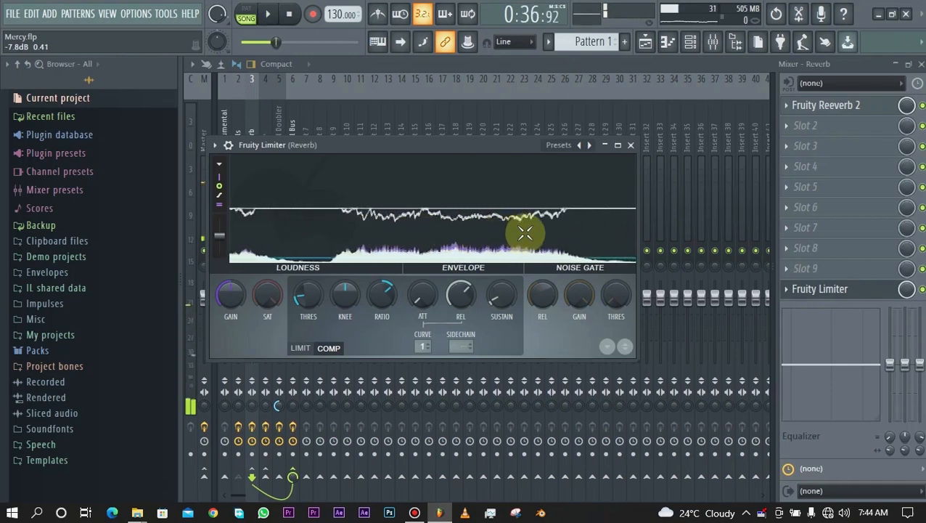
# Close the Reverb track's limiter, unmute the Delay track and show how the Vocals track is routed to it
pyautogui.press('Escape')
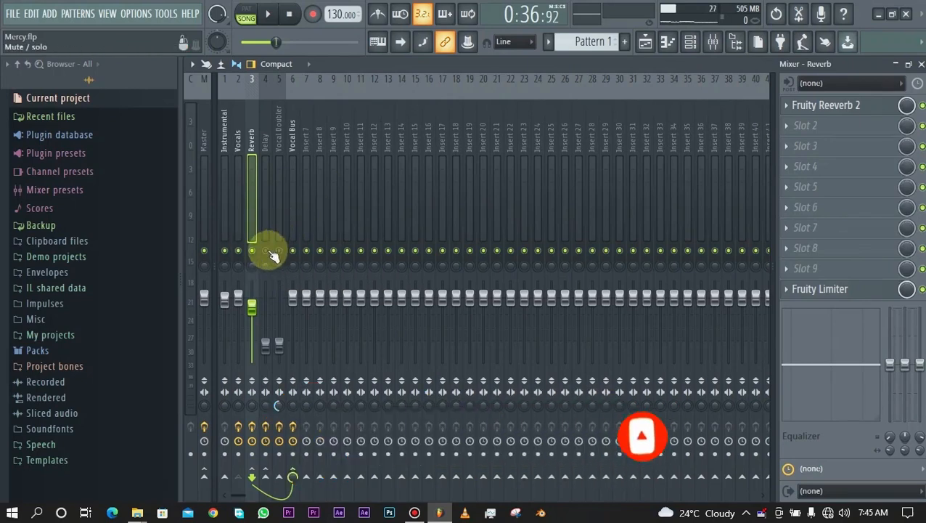
pyautogui.click(268, 203)
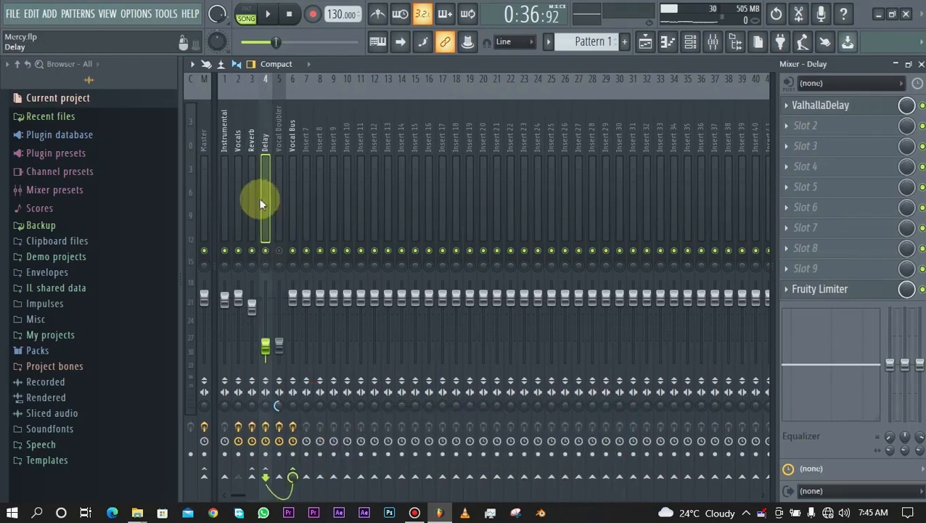
pyautogui.click(253, 199)
pyautogui.click(266, 198)
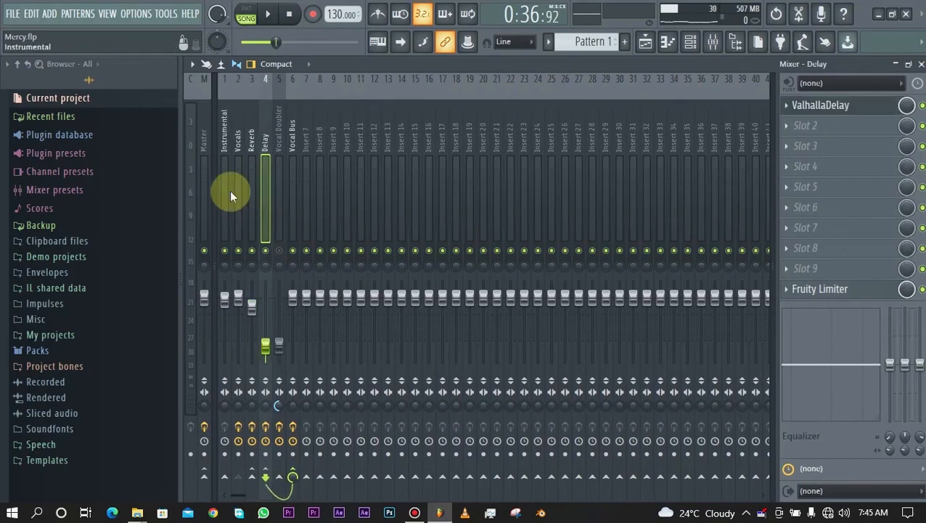
pyautogui.click(240, 211)
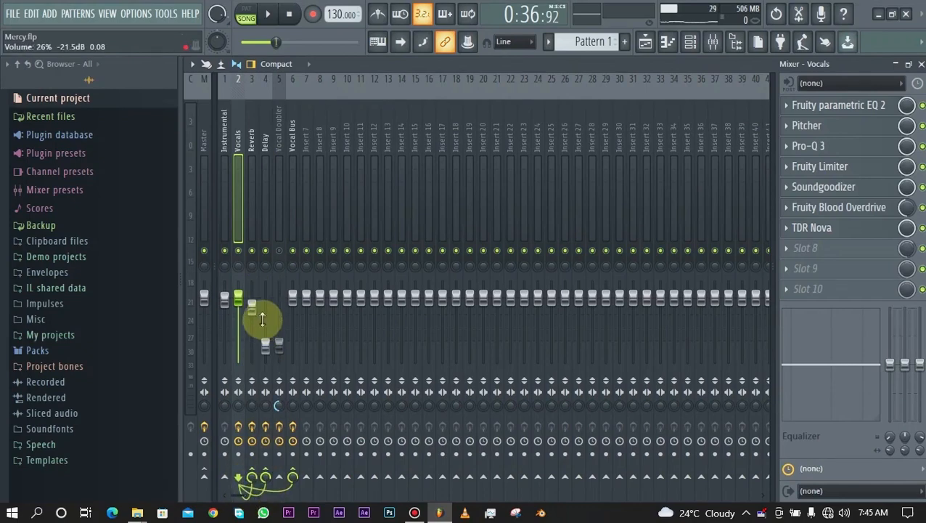
pyautogui.click(269, 213)
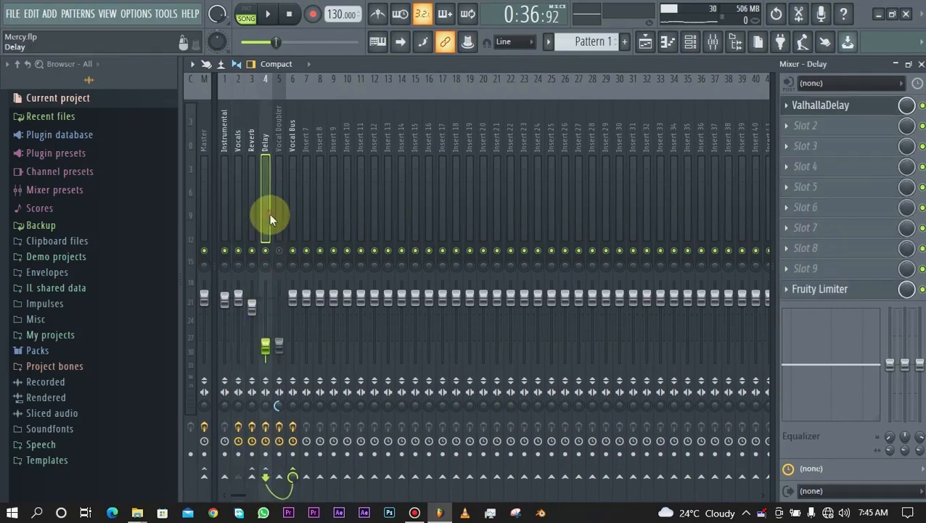
# Show the Delay track's ValhallaDelay settings, sweep its Mix to 0% and back to 100%, and close the plugin
pyautogui.click(835, 107)
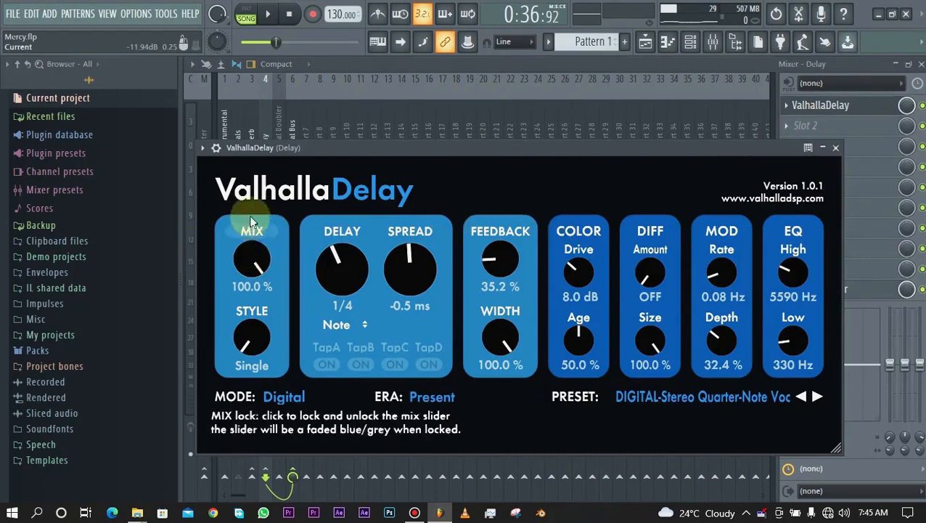
pyautogui.moveTo(260, 254); pyautogui.dragTo(280, 356)
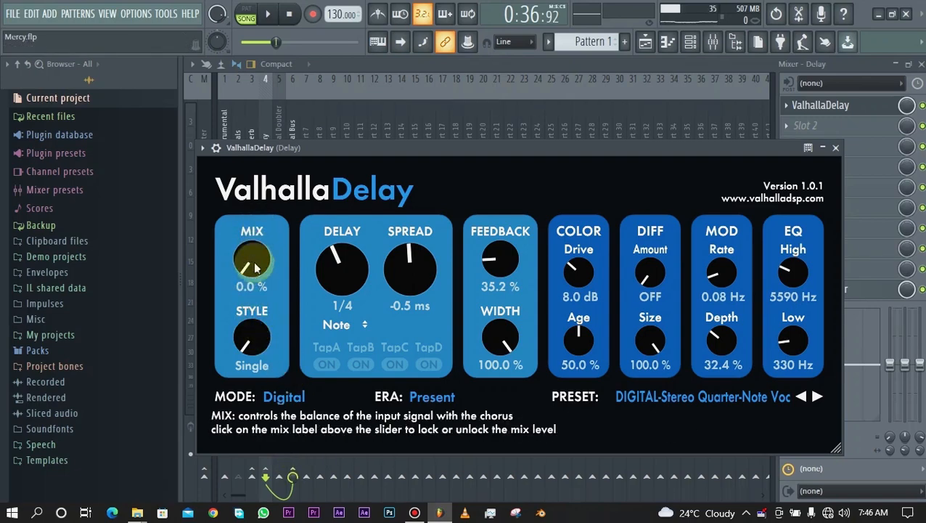
pyautogui.moveTo(250, 257); pyautogui.dragTo(457, 6)
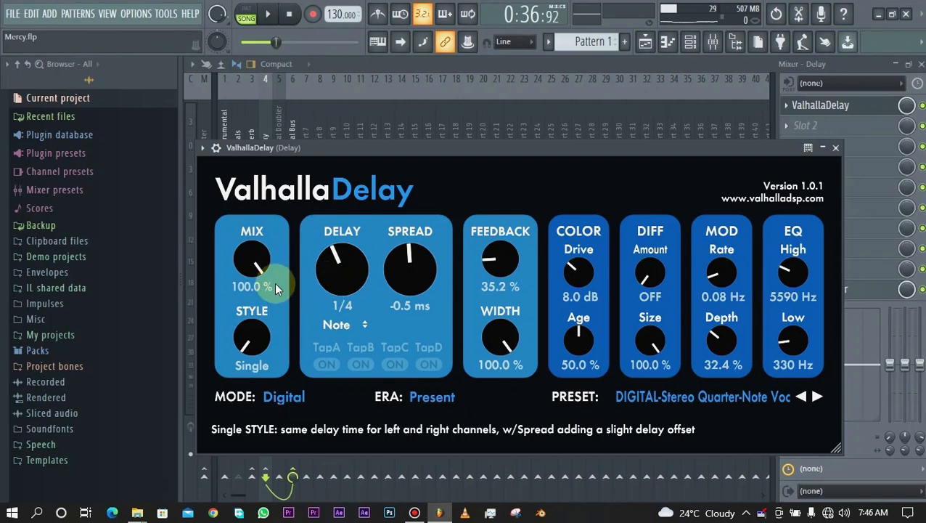
pyautogui.click(836, 147)
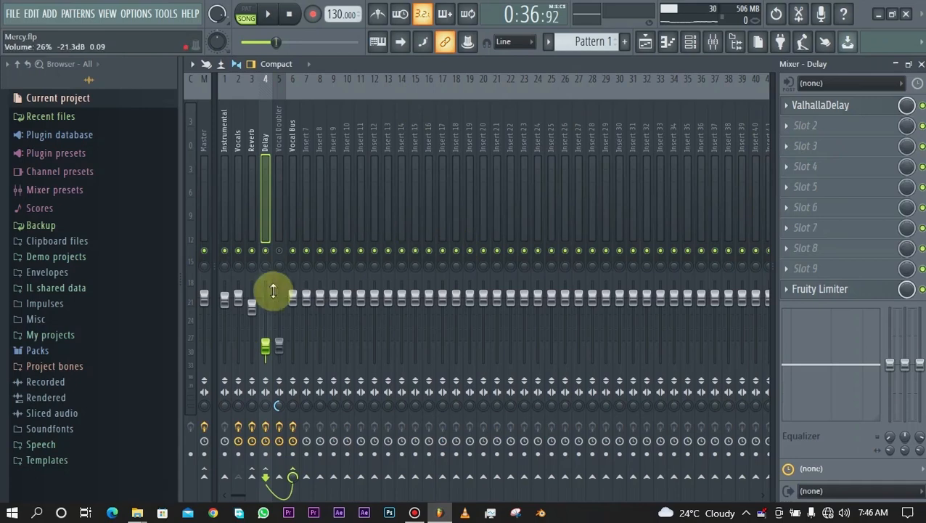
# Set the Delay track's volume to 25% and show its Fruity Limiter compressor settings
pyautogui.moveTo(265, 341); pyautogui.dragTo(265, 345)
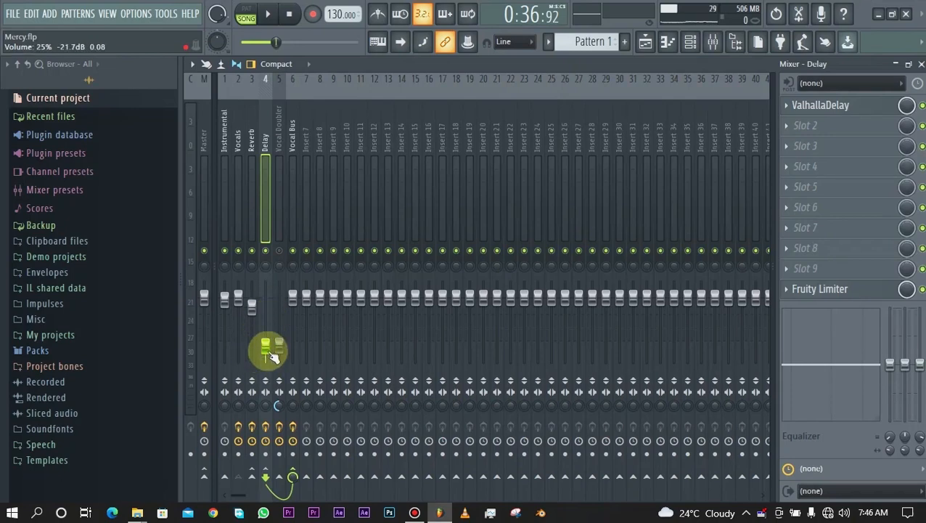
pyautogui.click(848, 291)
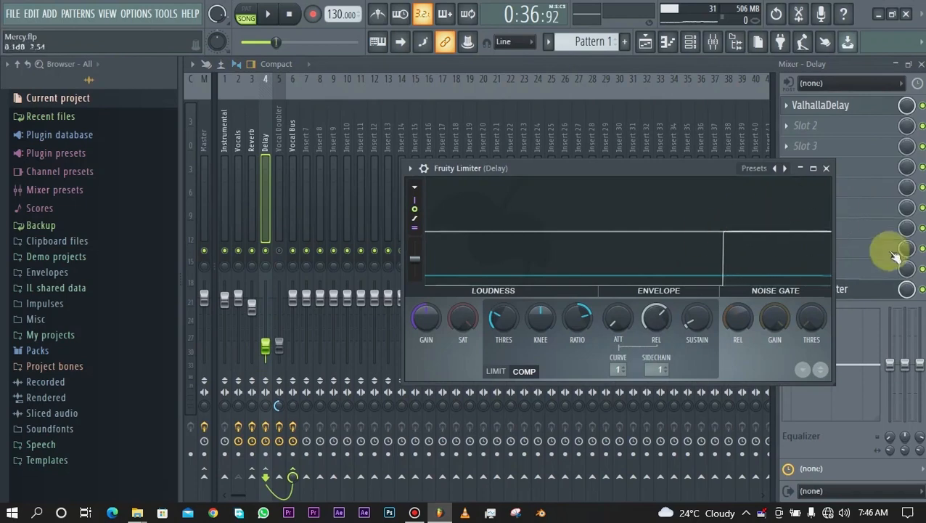
pyautogui.click(827, 167)
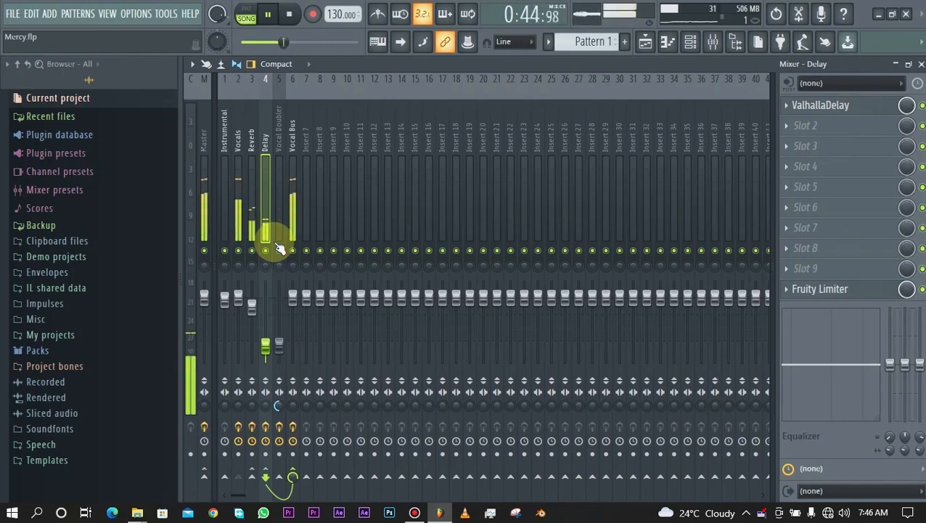
# Play the vocal with the delay send while watching the Delay track's Fruity Limiter compress it, and stop playback
pyautogui.click(831, 290)
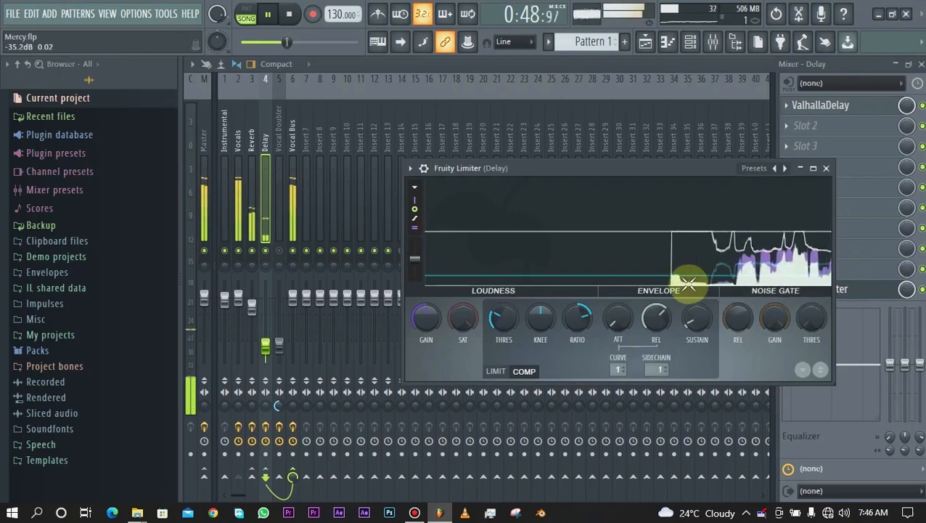
pyautogui.click(827, 168)
pyautogui.press('space')
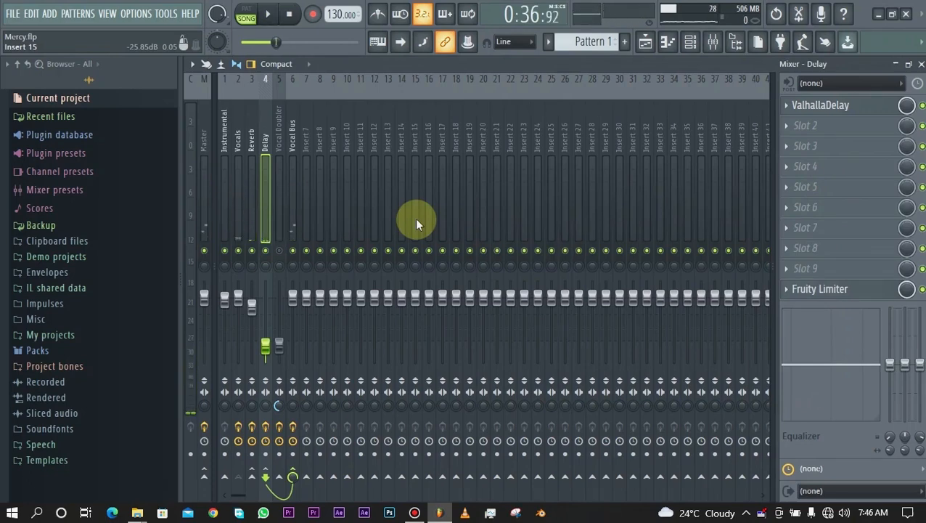
# Unmute the Vocal Doubler track in both the playlist and the mixer
pyautogui.click(645, 41)
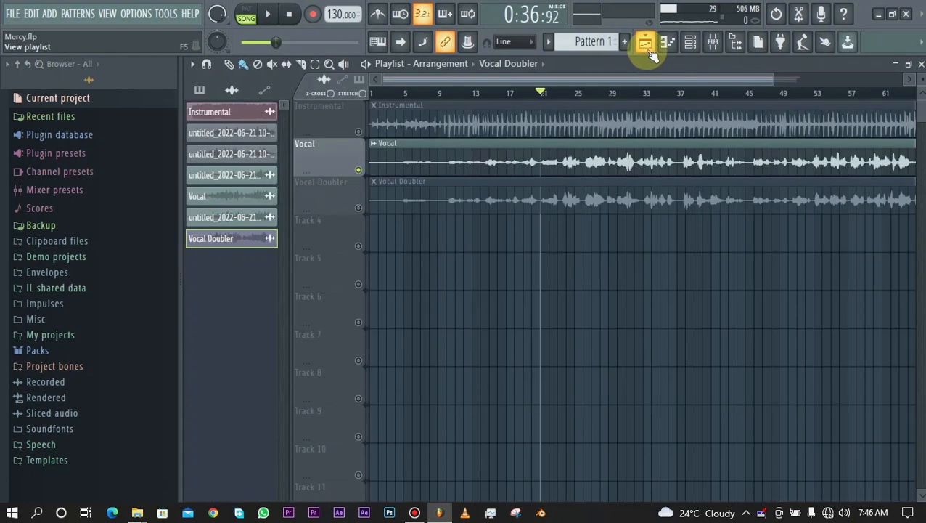
pyautogui.click(359, 208)
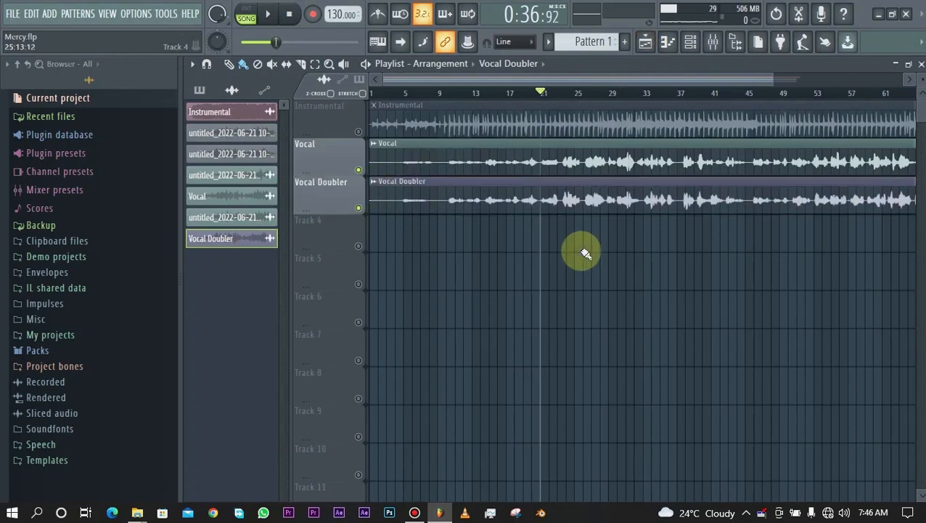
pyautogui.click(713, 42)
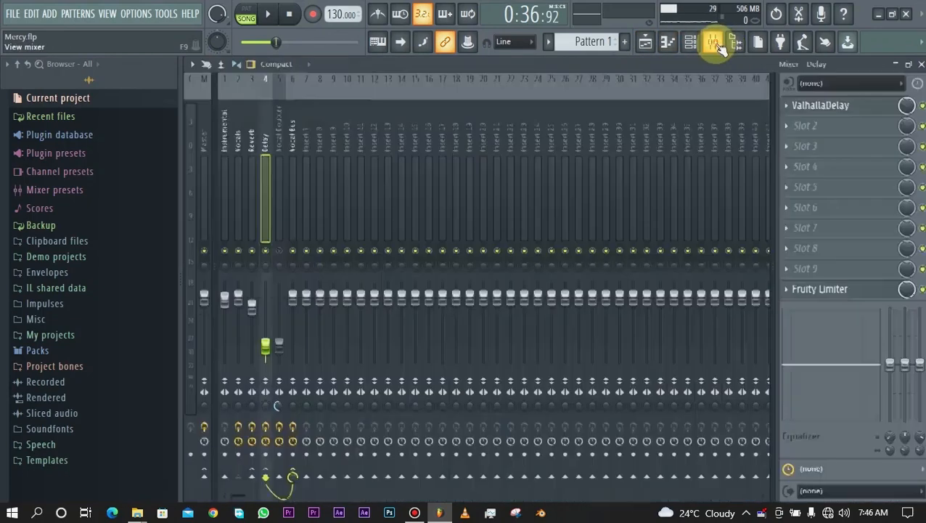
pyautogui.click(277, 225)
pyautogui.click(278, 250)
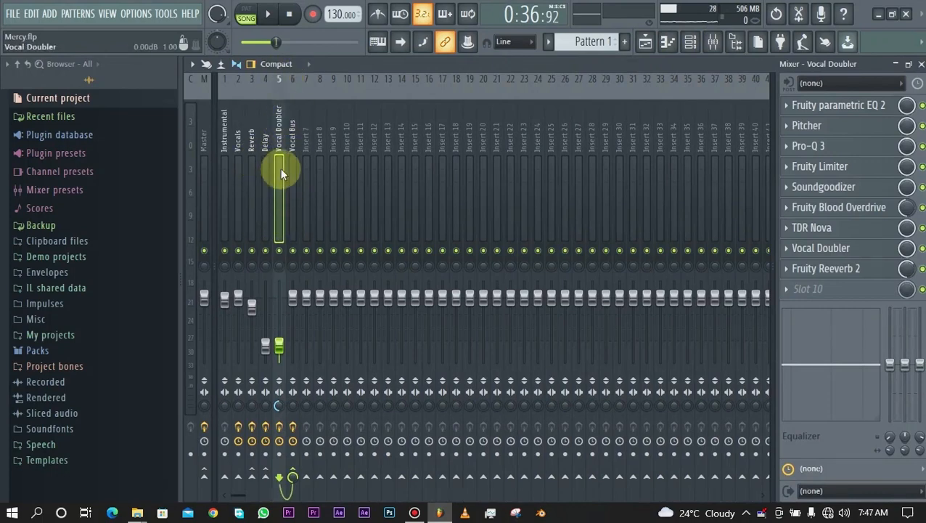
# Compare the Vocals and Vocal Doubler effect chains, and set the Vocal Doubler plugin's Amount to 90%
pyautogui.click(239, 191)
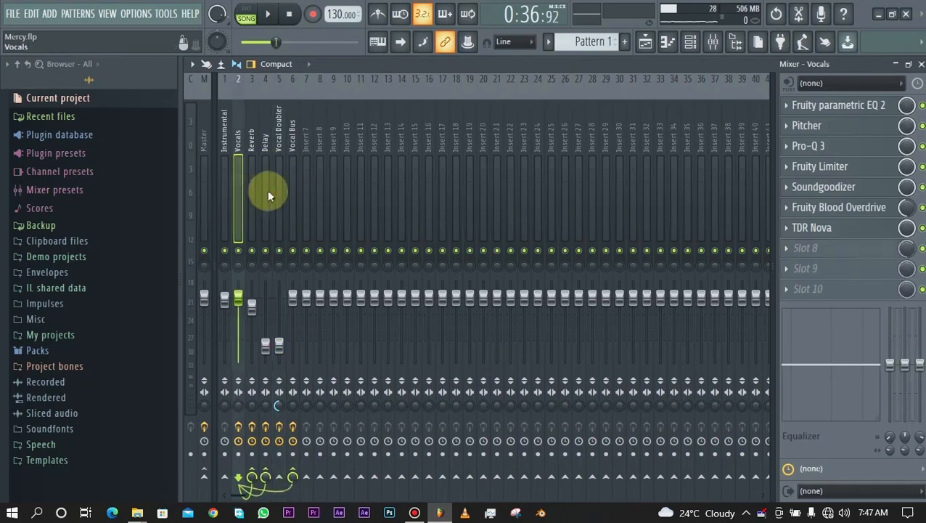
pyautogui.click(288, 193)
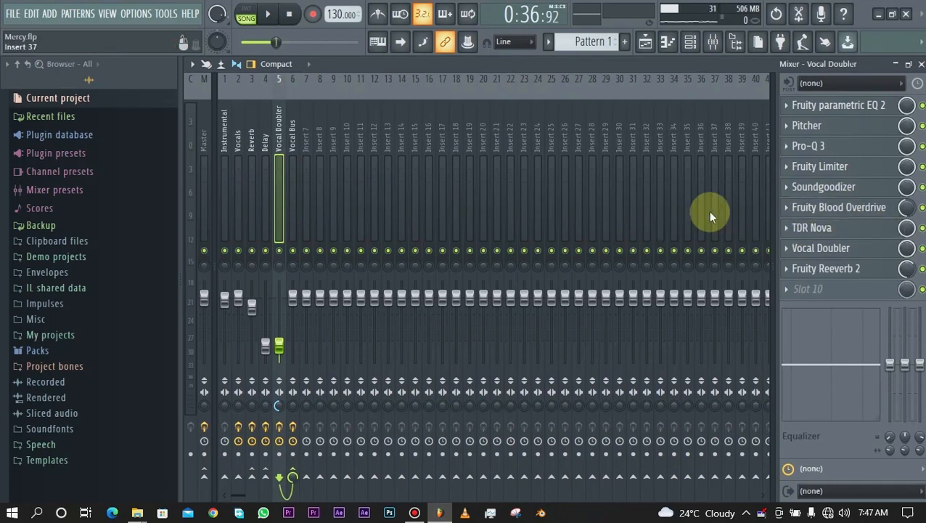
pyautogui.click(821, 247)
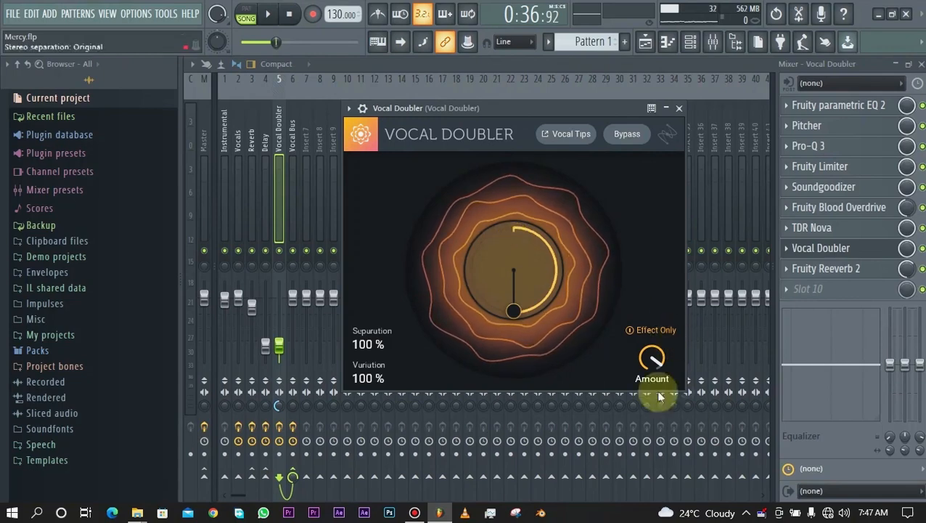
pyautogui.scroll(-4, 653, 373)
pyautogui.scroll(4, 656, 368)
pyautogui.scroll(-5, 654, 361)
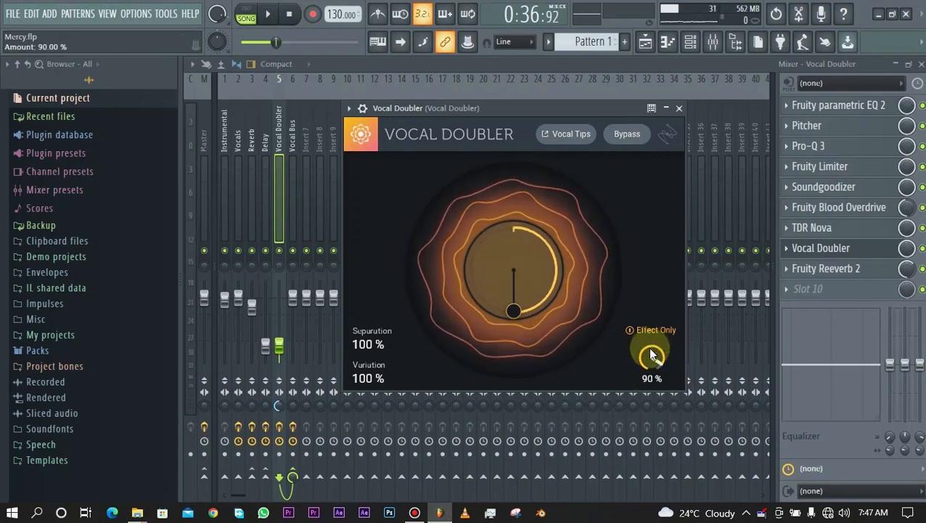
# Toggle the Vocal Doubler's Effect Only option off and on to demonstrate it, leaving it enabled
pyautogui.click(629, 329)
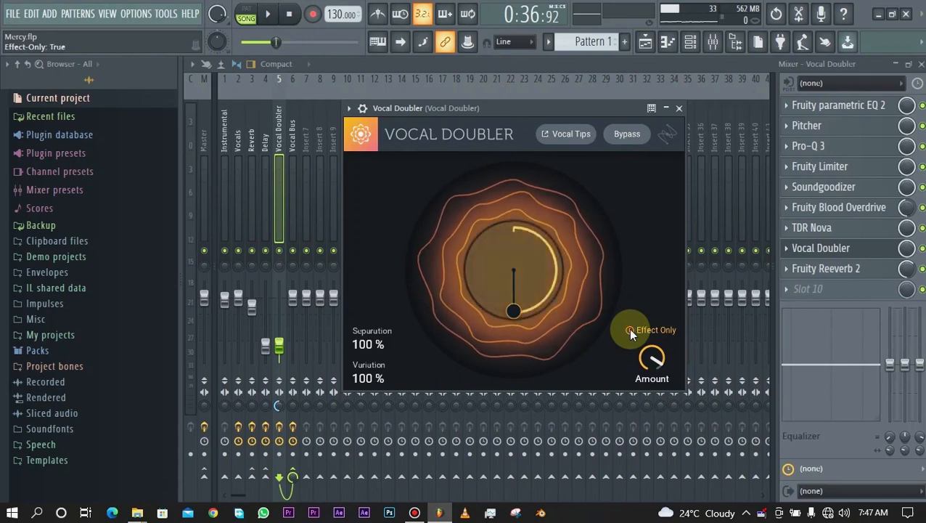
pyautogui.click(628, 329)
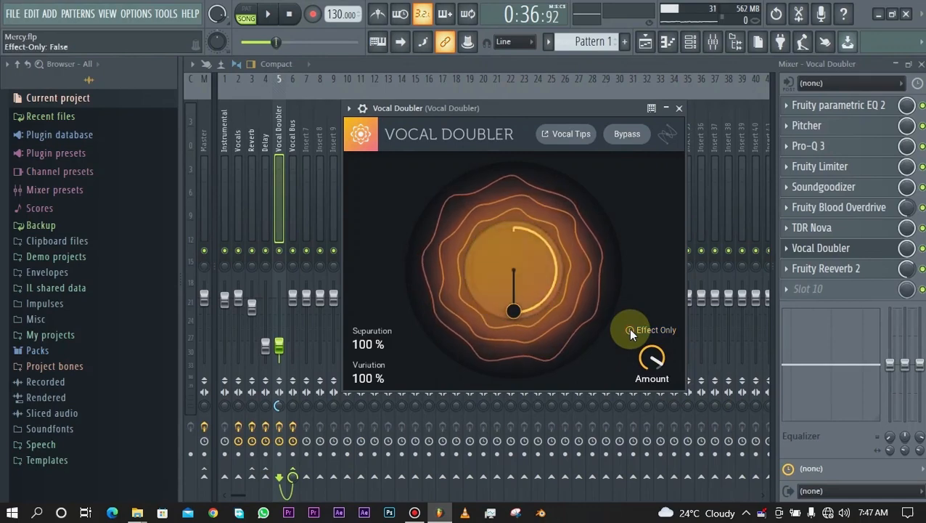
pyautogui.click(629, 329)
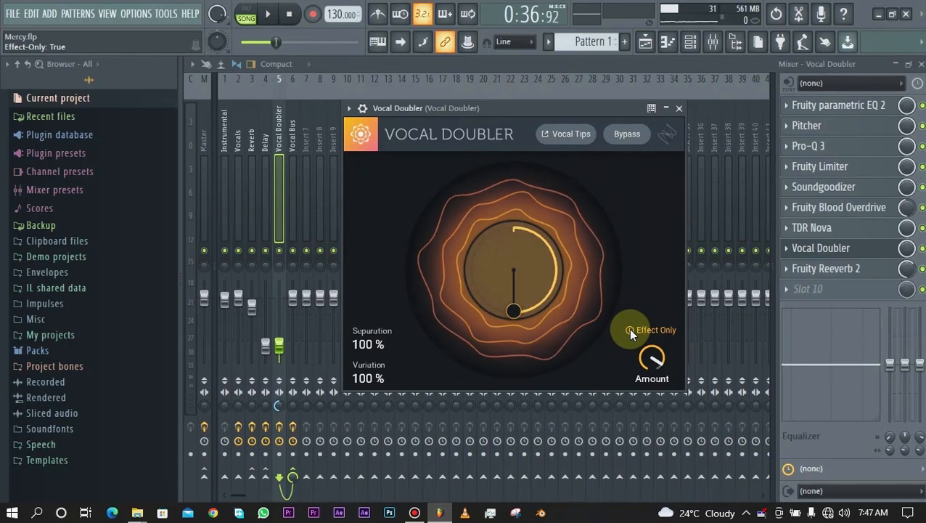
pyautogui.click(629, 330)
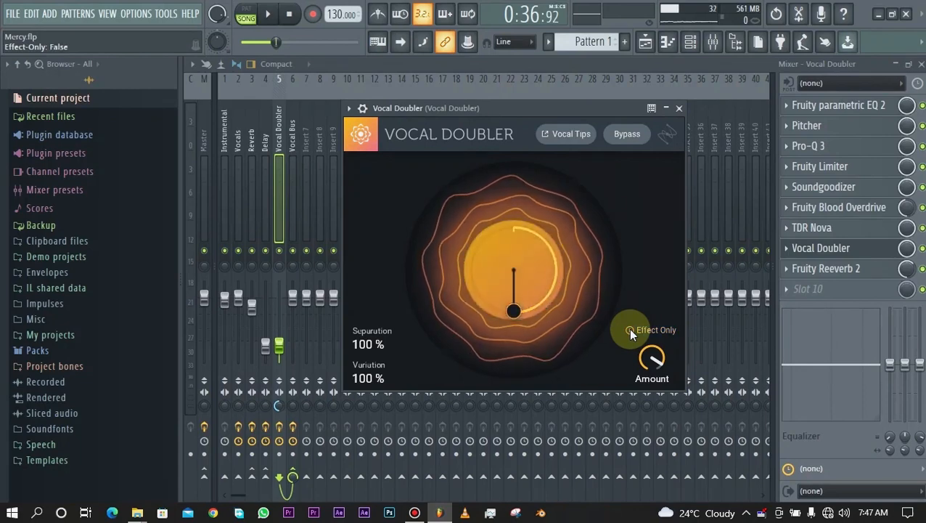
pyautogui.click(628, 330)
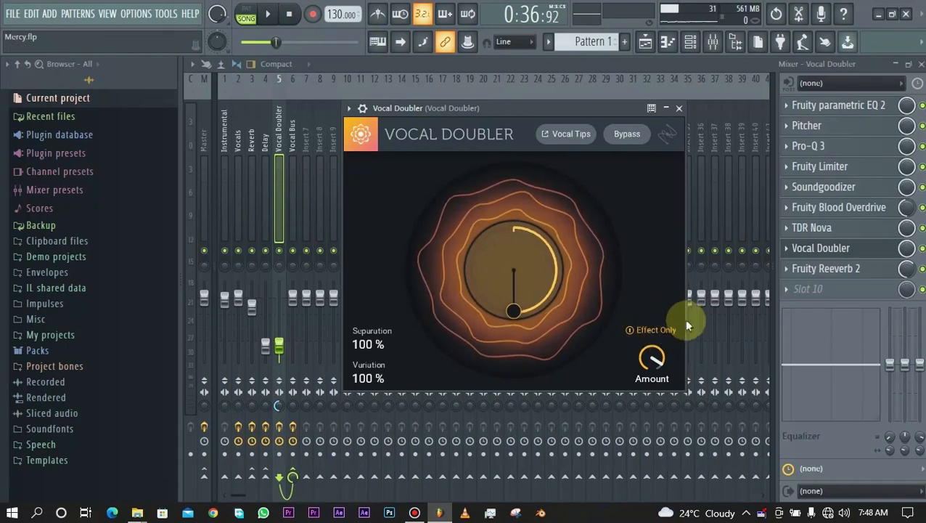
# Close the Vocal Doubler plugin and briefly show the Fruity Reeverb 2 settings on the same track
pyautogui.click(679, 108)
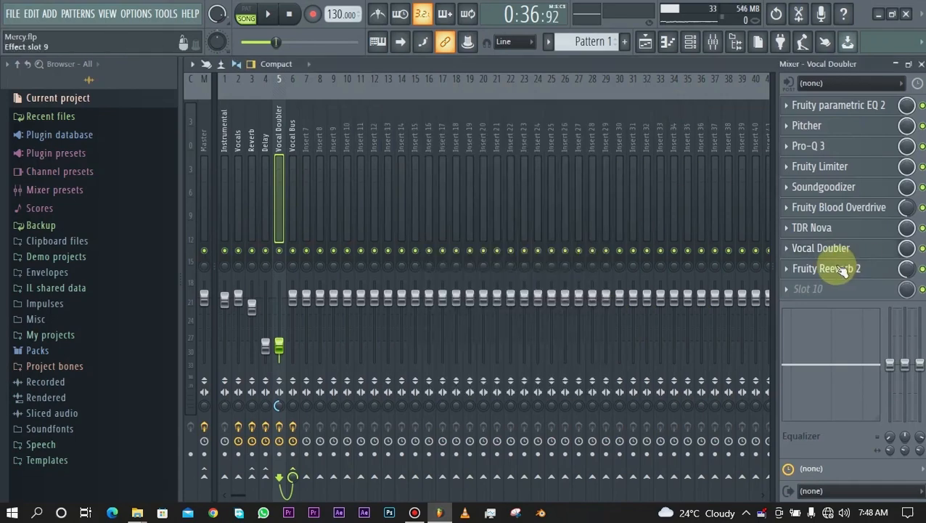
pyautogui.click(862, 269)
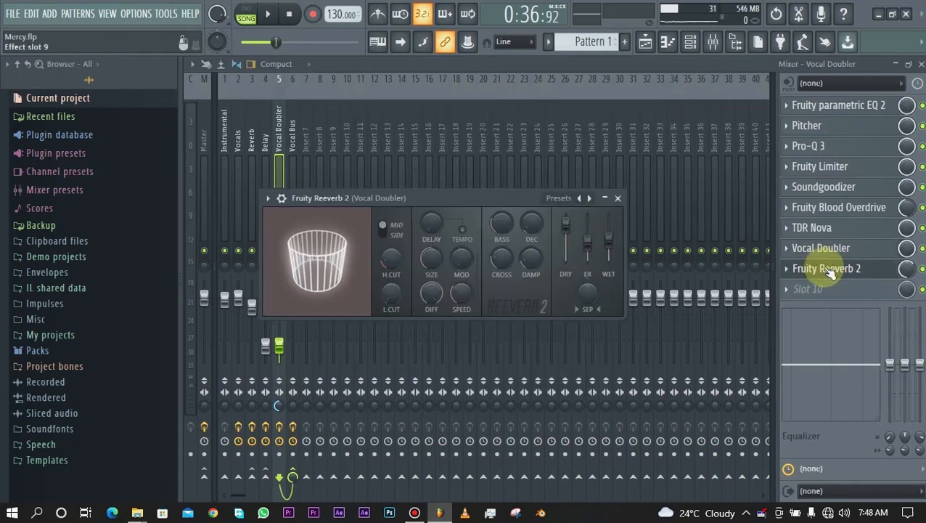
pyautogui.click(829, 270)
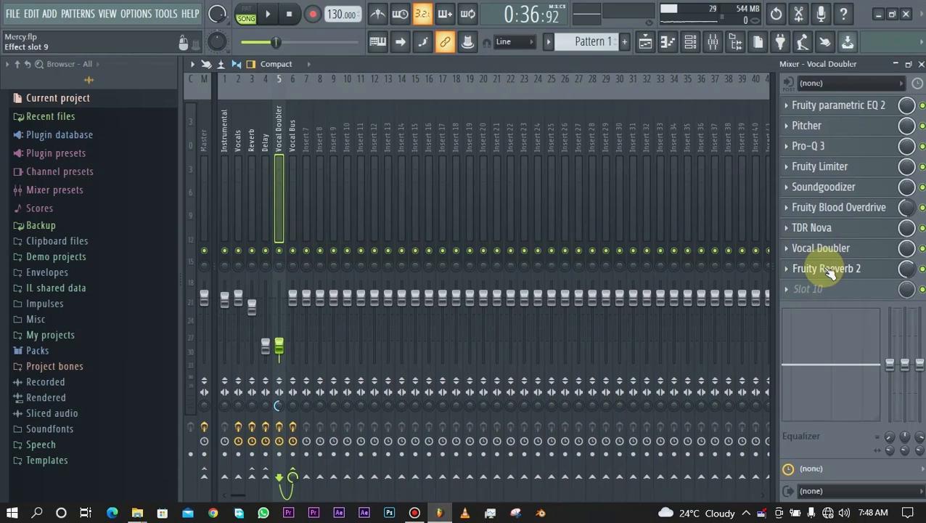
# Mute the Vocals, Reverb and Delay tracks and play the Vocal Doubler track on its own
pyautogui.click(237, 250)
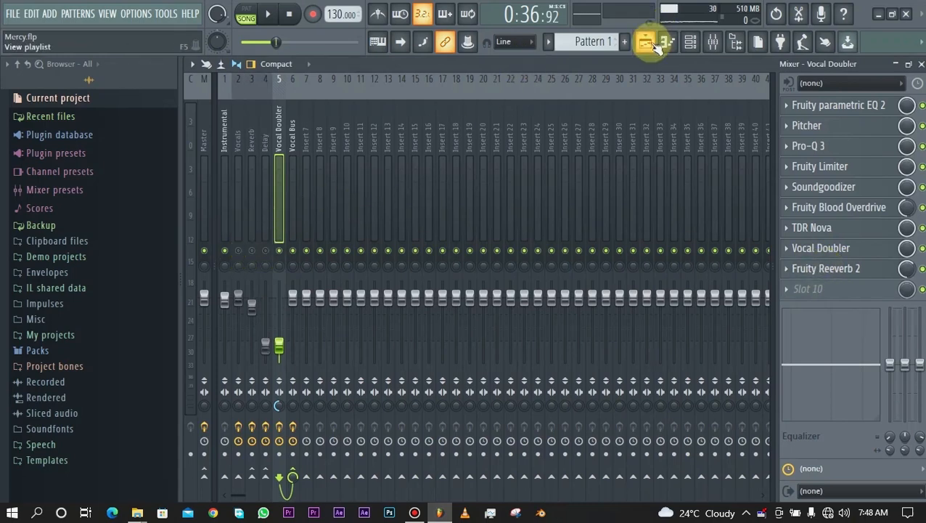
pyautogui.click(650, 42)
pyautogui.press('space')
pyautogui.click(690, 42)
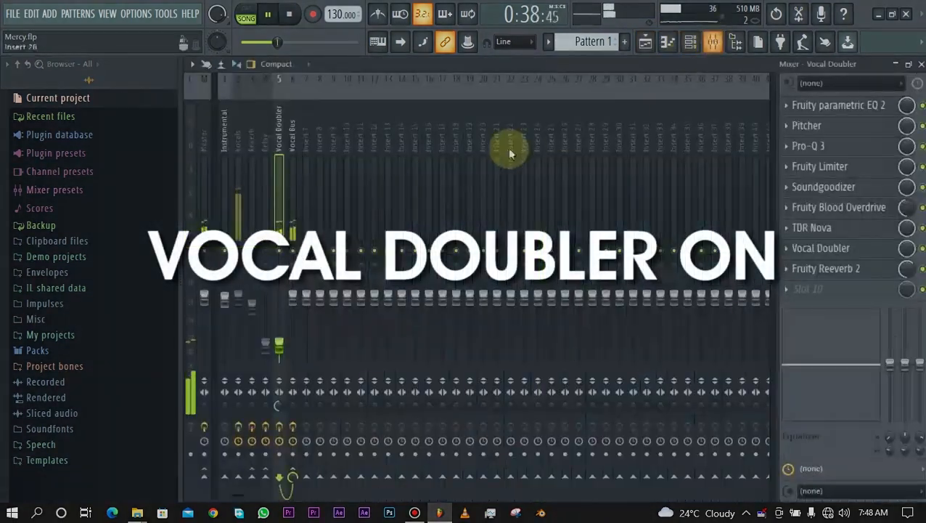
# Bypass and re-enable the Vocal Doubler plugin during playback to compare the sound, and open its window
pyautogui.click(922, 249)
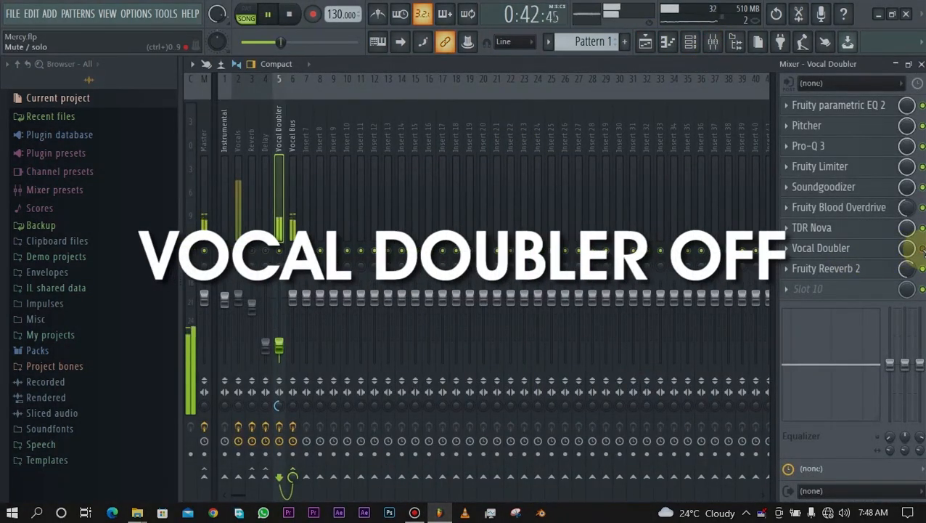
pyautogui.click(923, 249)
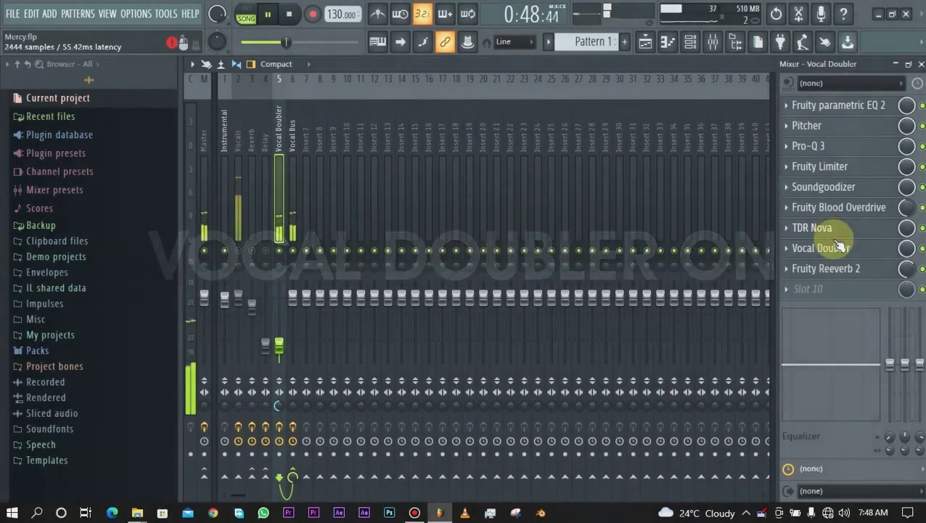
pyautogui.click(840, 247)
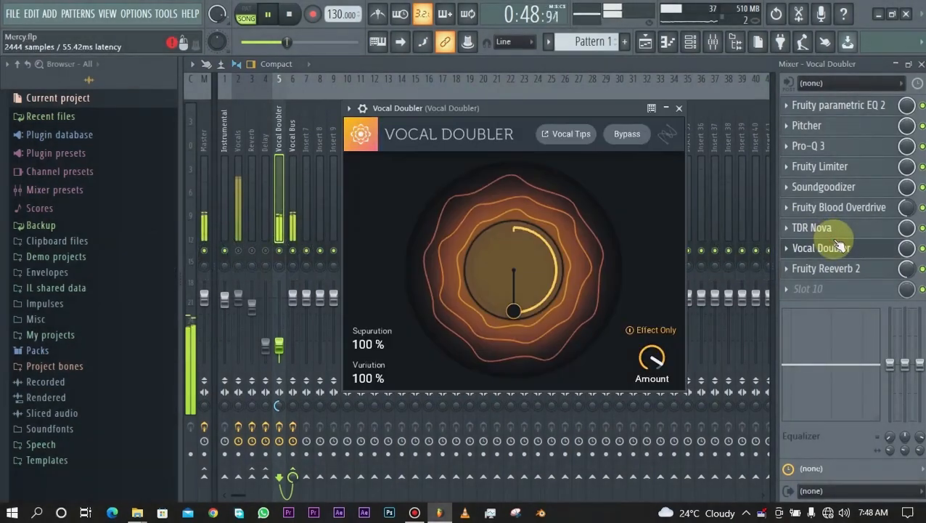
# Audition the Vocal Doubler's Effect Only option and separation control during playback, then stop the song and close the plugin
pyautogui.click(630, 331)
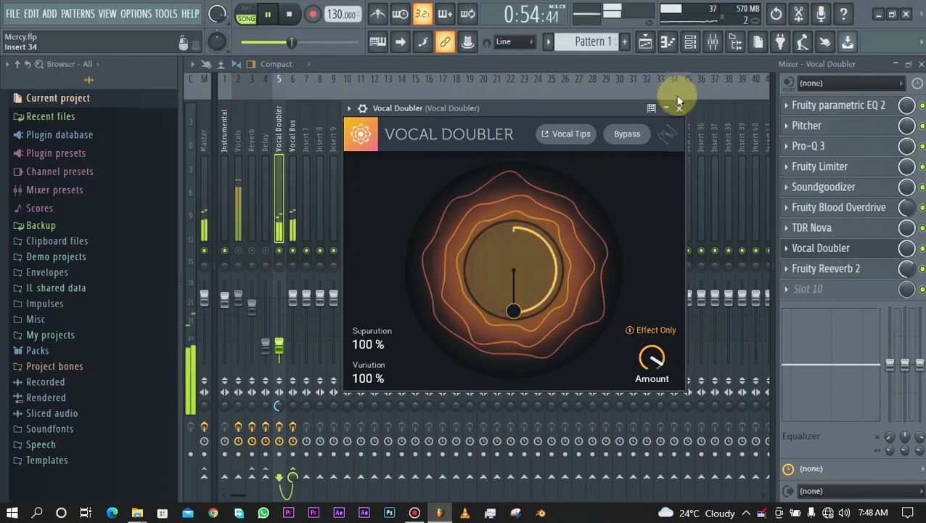
pyautogui.moveTo(508, 316); pyautogui.dragTo(488, 349)
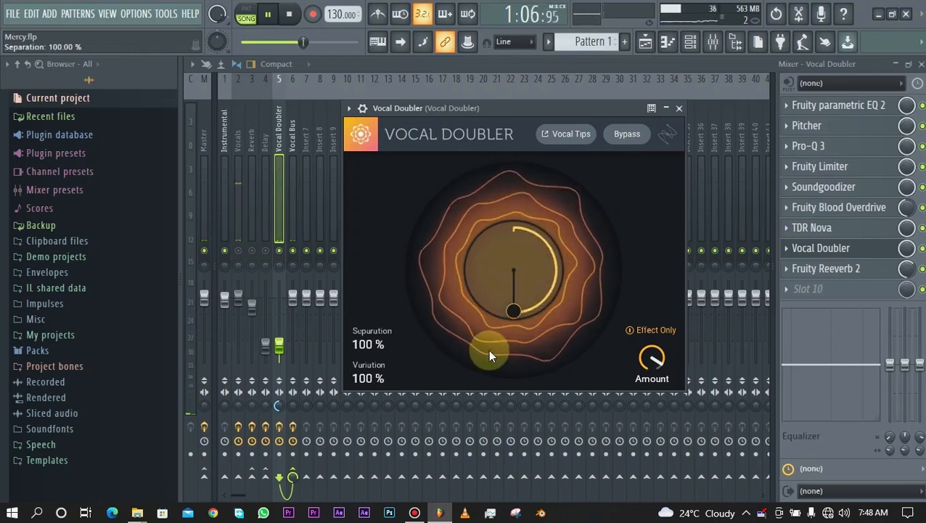
pyautogui.press('space')
pyautogui.click(679, 109)
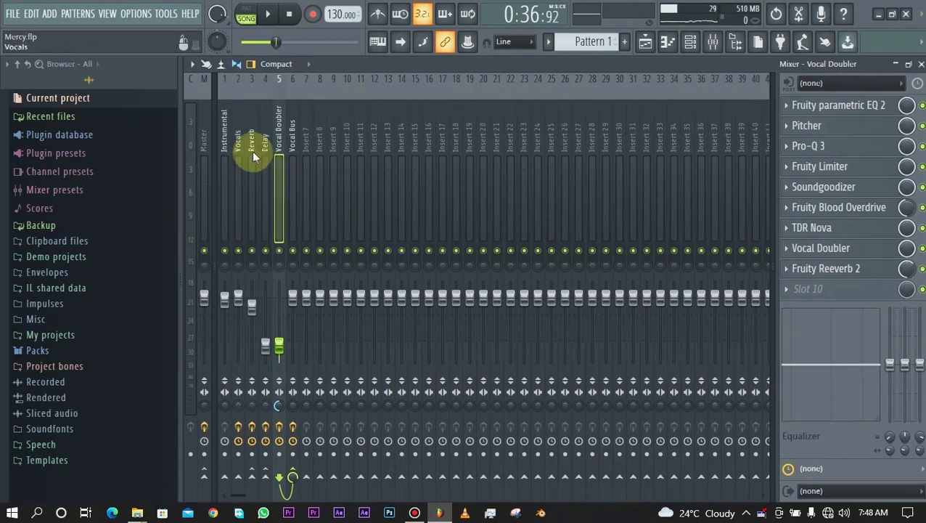
# Select the Vocals, Reverb, Delay, Vocal Doubler and Vocal Bus mixer tracks in turn to review how they route into the Vocal Bus
pyautogui.click(292, 196)
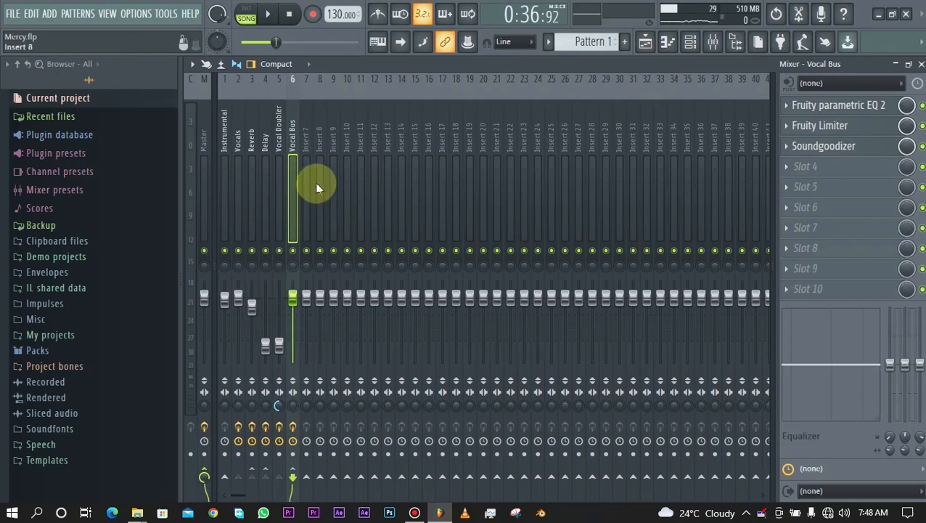
pyautogui.click(276, 190)
pyautogui.click(266, 192)
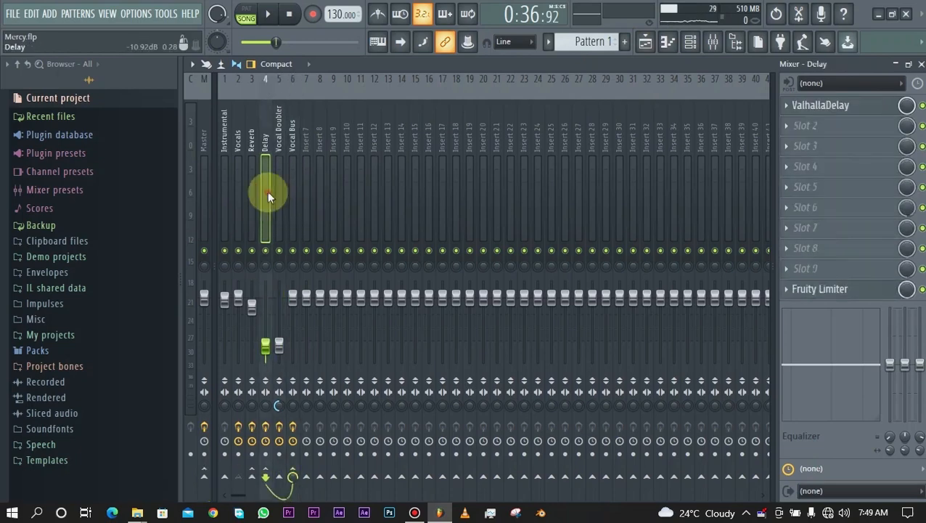
pyautogui.click(251, 192)
pyautogui.click(238, 192)
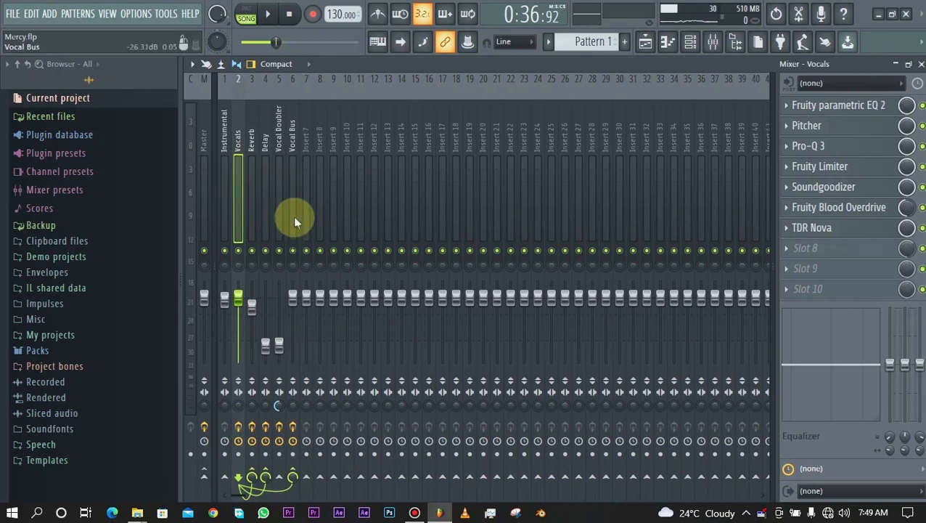
pyautogui.click(292, 174)
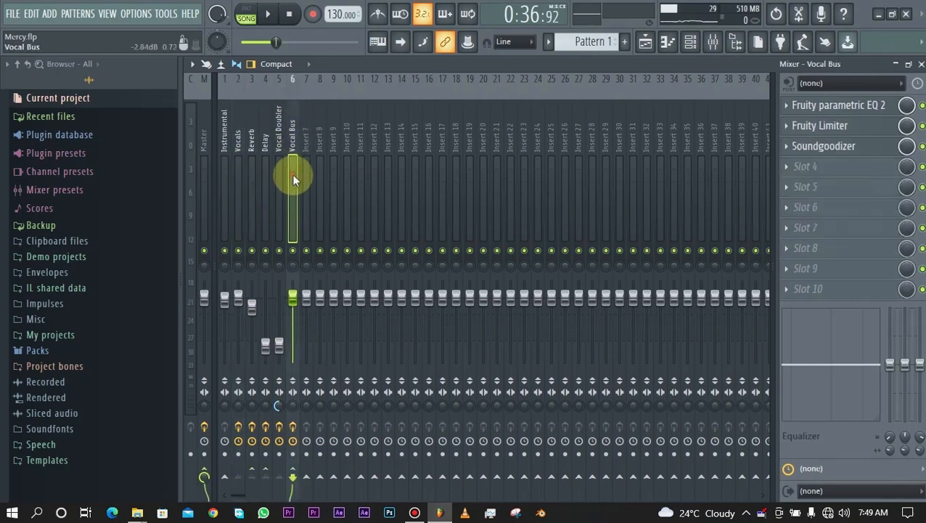
pyautogui.click(250, 183)
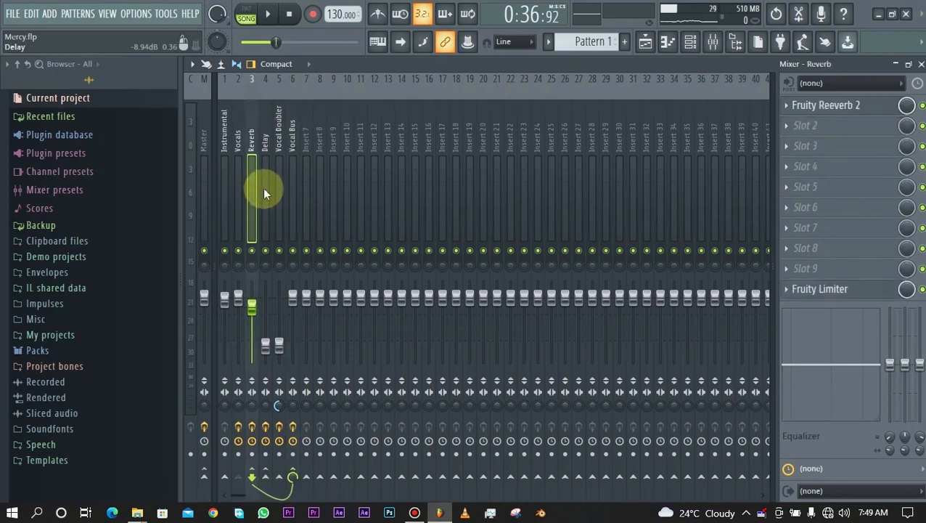
pyautogui.click(264, 187)
pyautogui.click(280, 185)
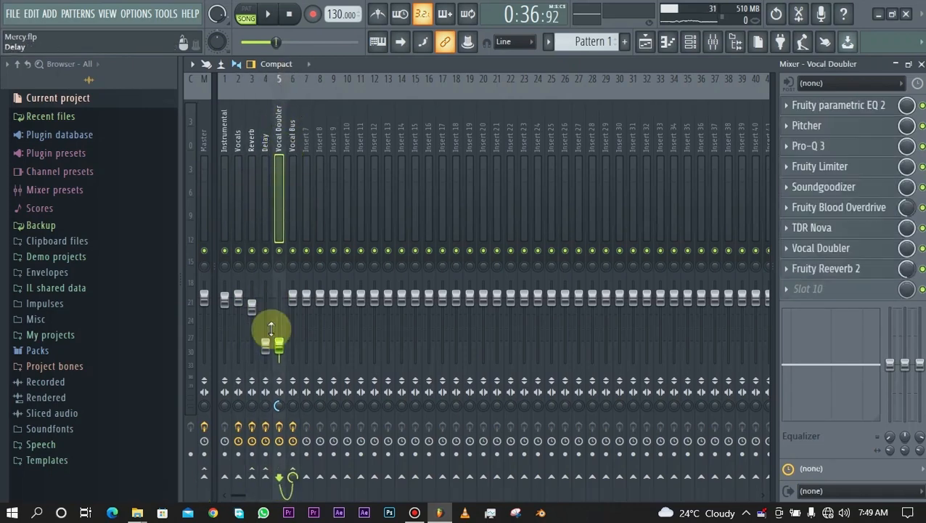
pyautogui.click(294, 171)
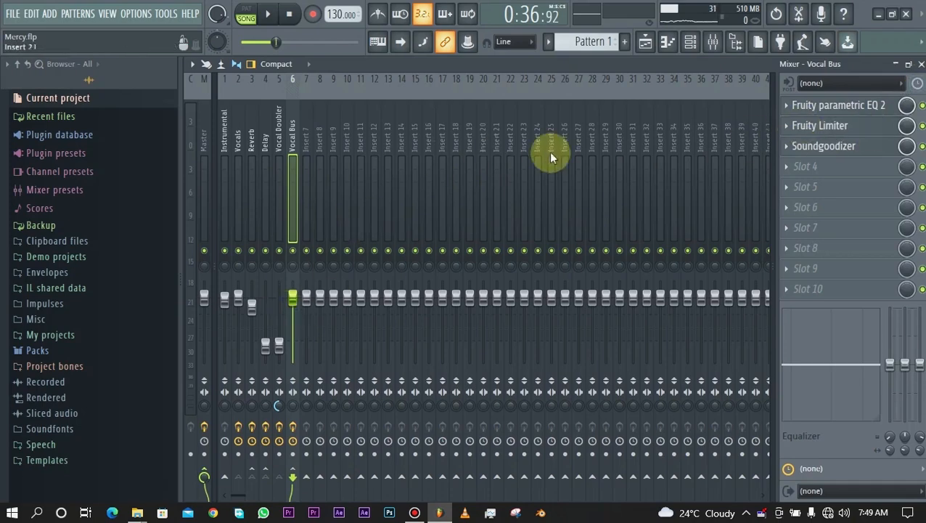
# Inspect the Fruity parametric EQ 2, Fruity Limiter and Soundgoodizer settings on the Vocal Bus track, closing each plugin
pyautogui.click(839, 105)
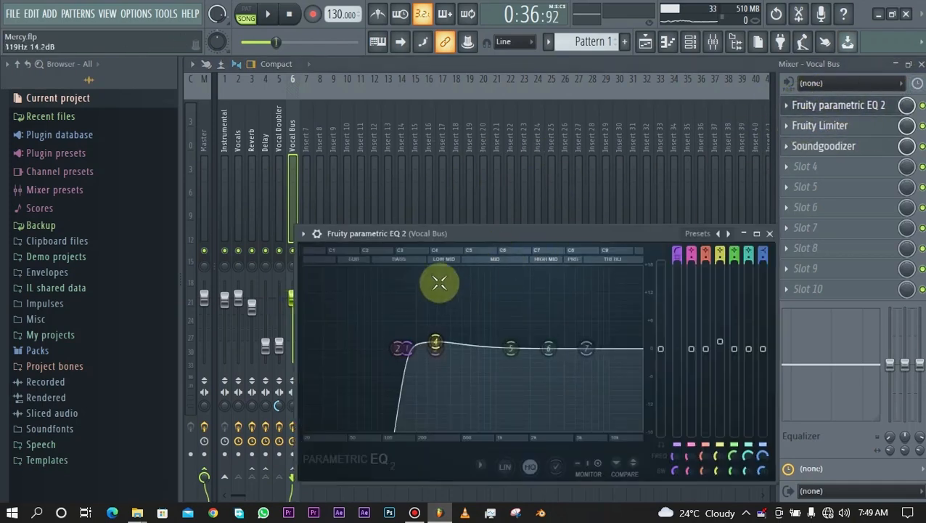
pyautogui.moveTo(439, 377); pyautogui.dragTo(367, 361)
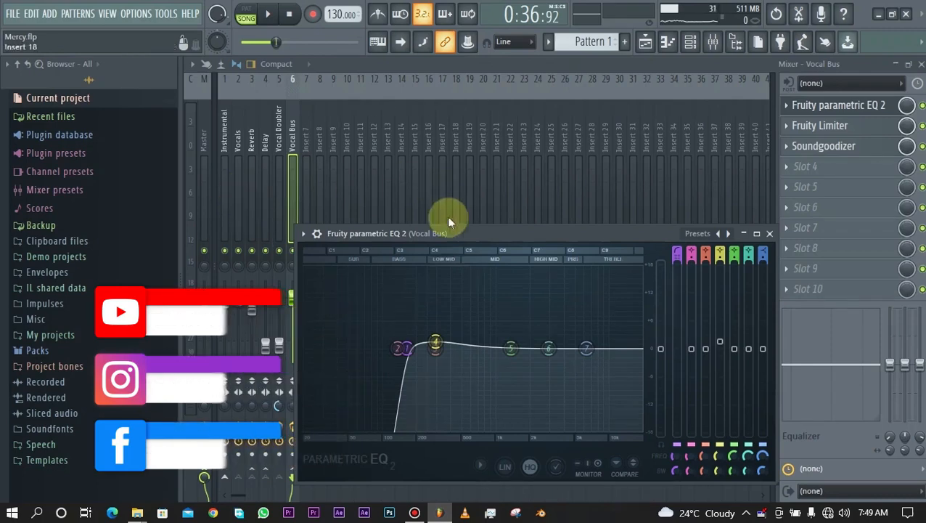
pyautogui.click(853, 124)
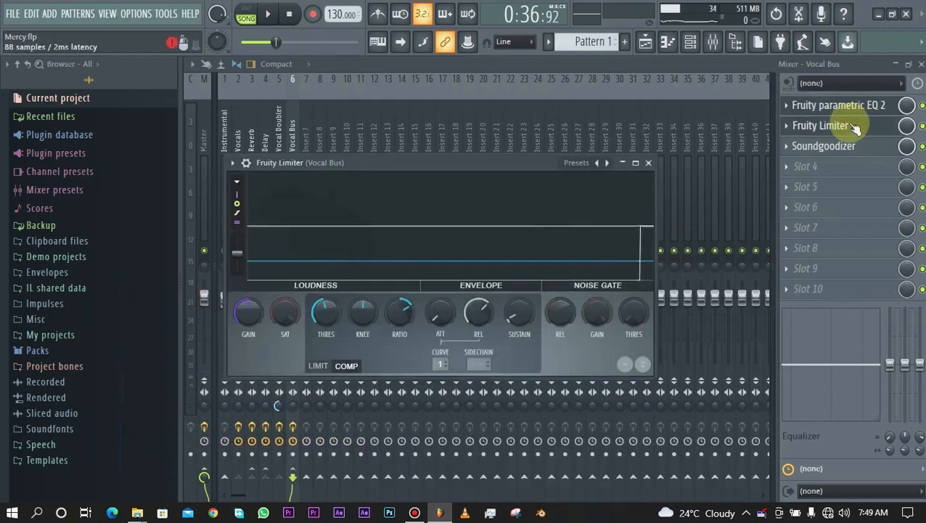
pyautogui.click(648, 163)
pyautogui.click(851, 148)
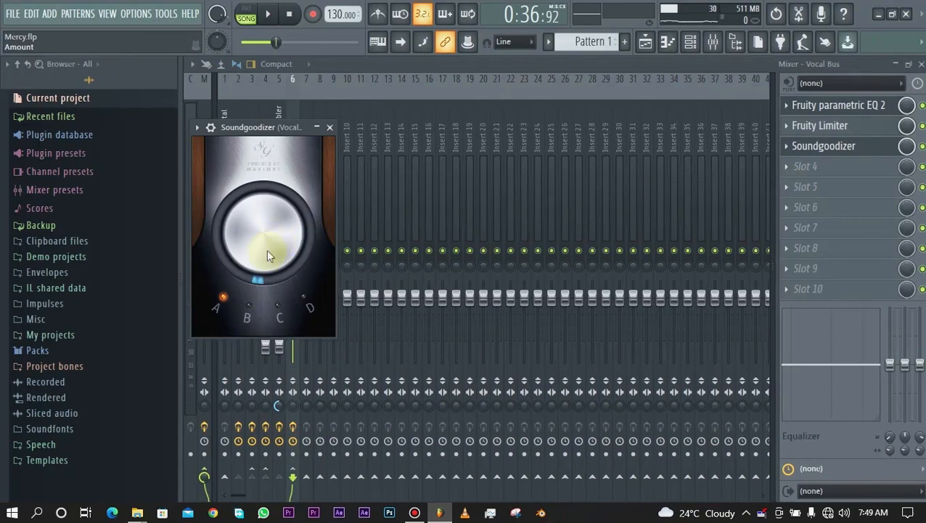
pyautogui.click(330, 129)
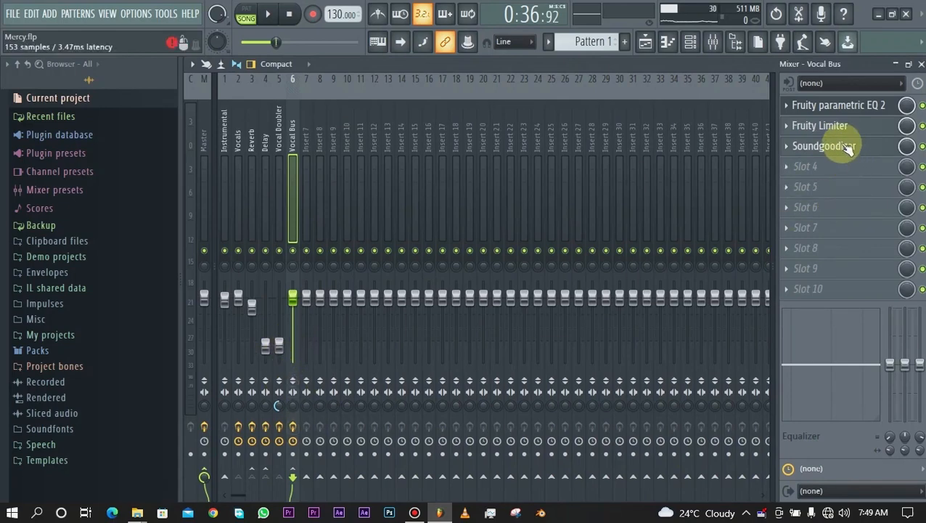
# Compare the vocals with the Vocal Bus effects disabled and re-enabled by playing the same passage both ways
pyautogui.click(290, 429)
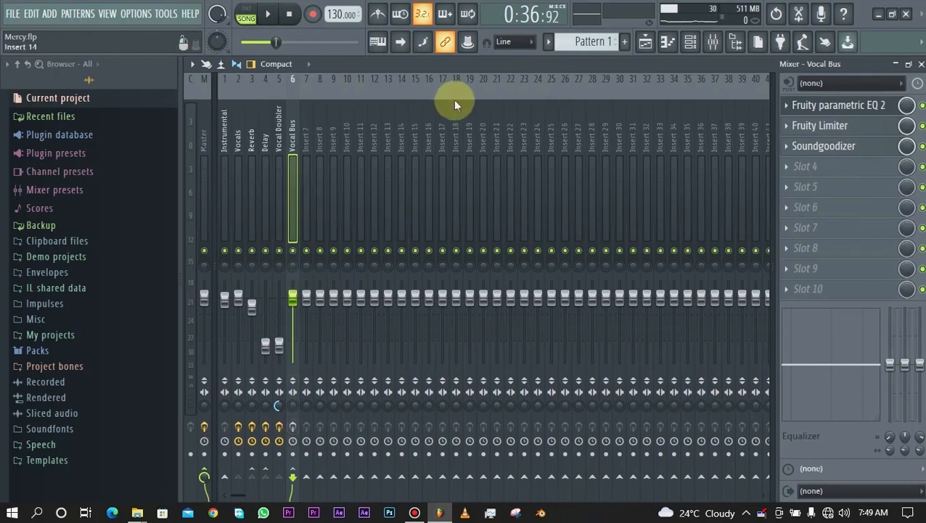
pyautogui.press('space')
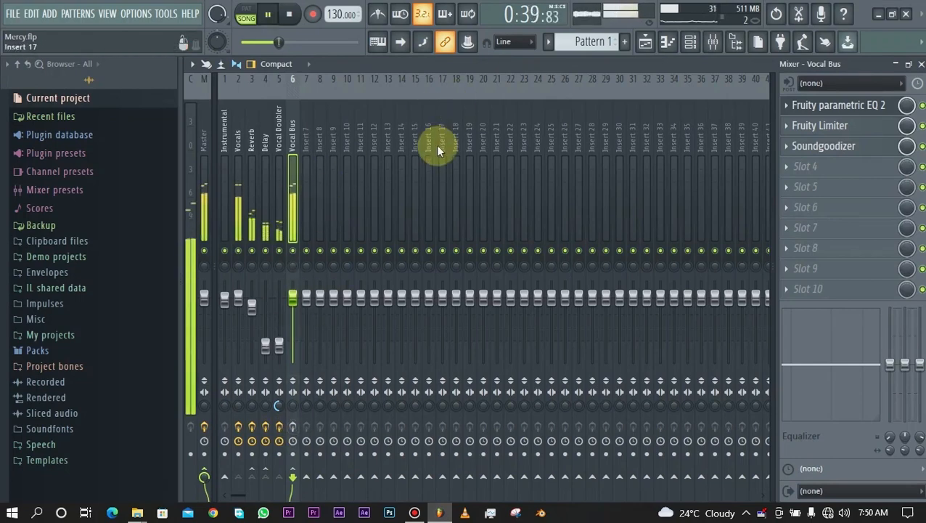
pyautogui.press('space')
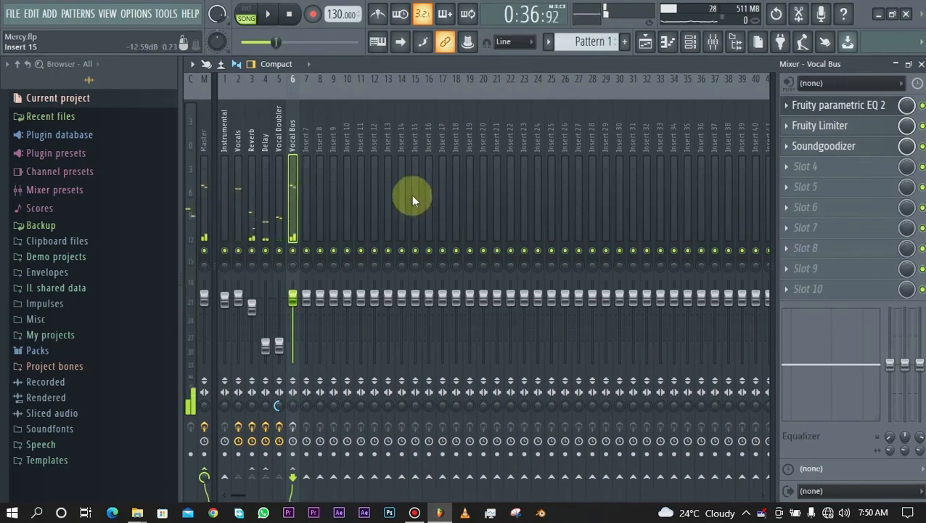
pyautogui.press('space')
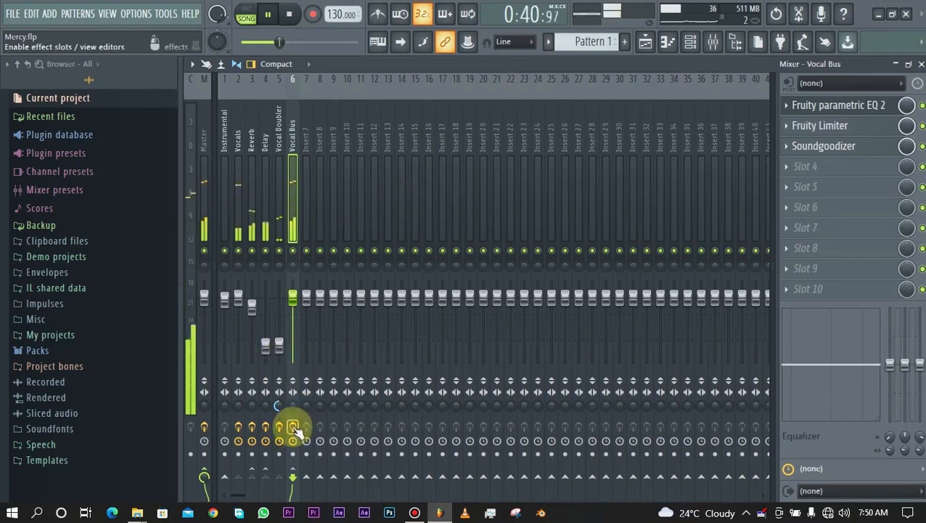
pyautogui.press('space')
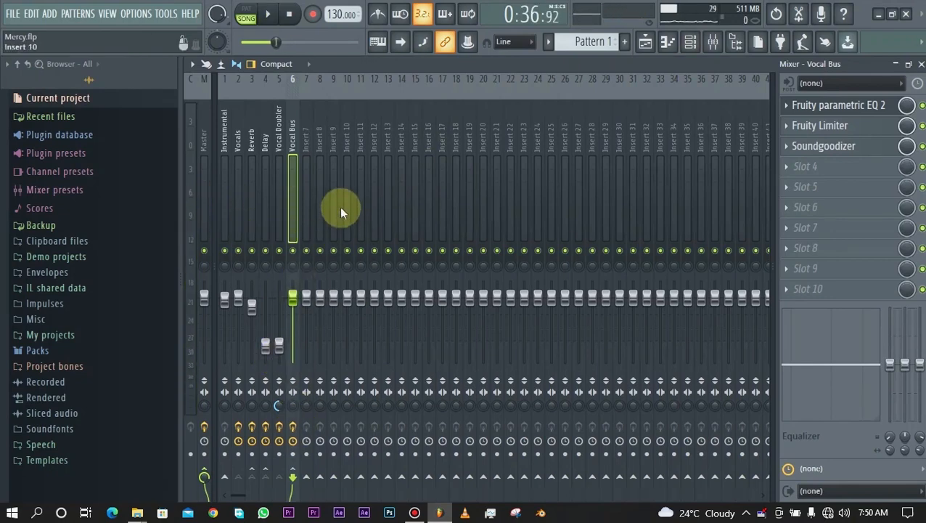
# Unmute the Instrumental track in the playlist and start playing the full mix
pyautogui.click(645, 41)
pyautogui.click(358, 131)
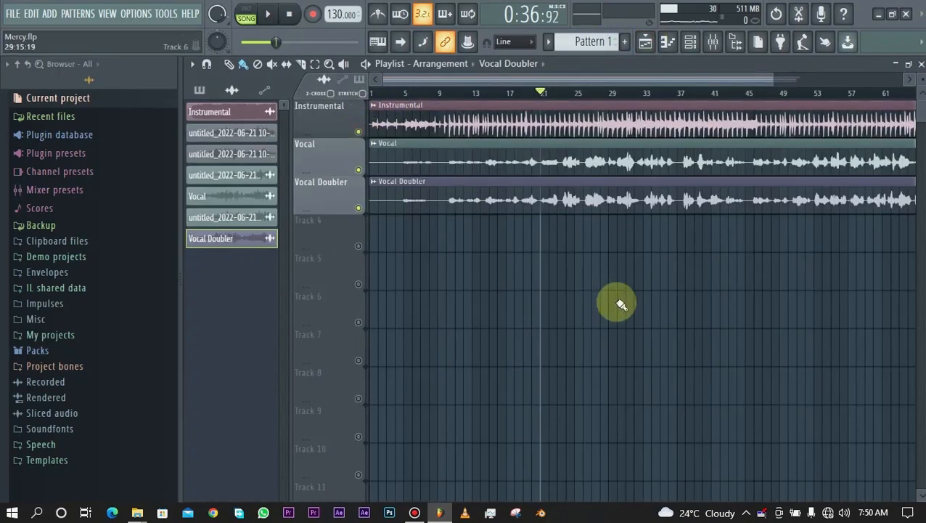
pyautogui.moveTo(781, 85); pyautogui.dragTo(803, 67)
pyautogui.press('space')
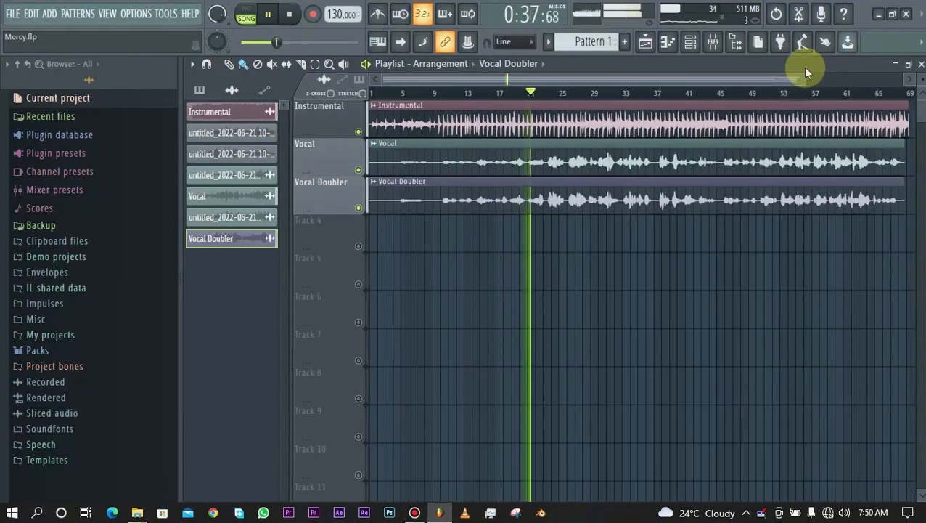
# Check the mixer levels while the full mix plays, return to the playlist and stop playback
pyautogui.click(713, 41)
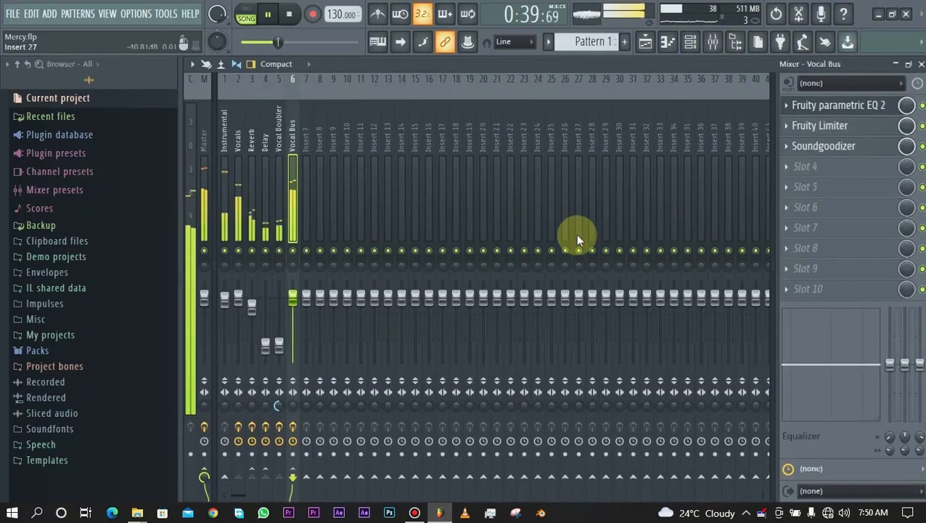
pyautogui.click(646, 41)
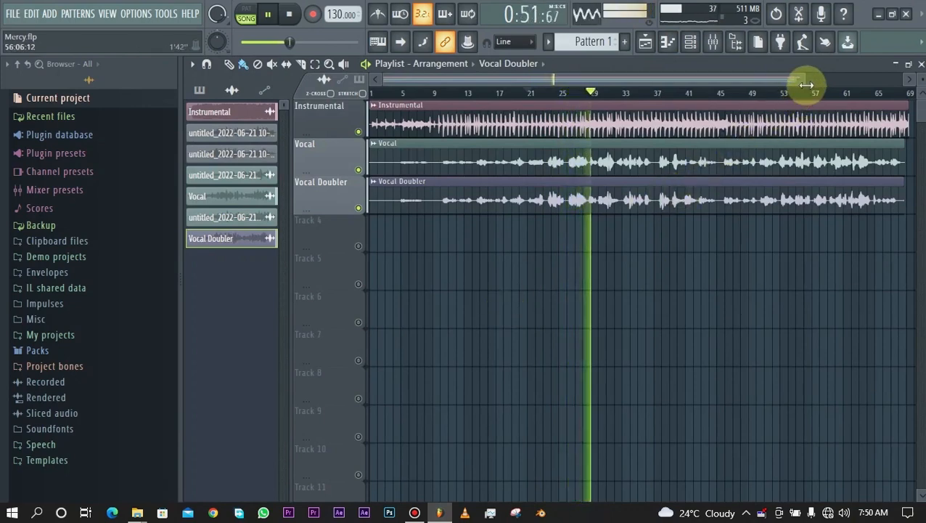
pyautogui.moveTo(807, 85); pyautogui.dragTo(835, 84)
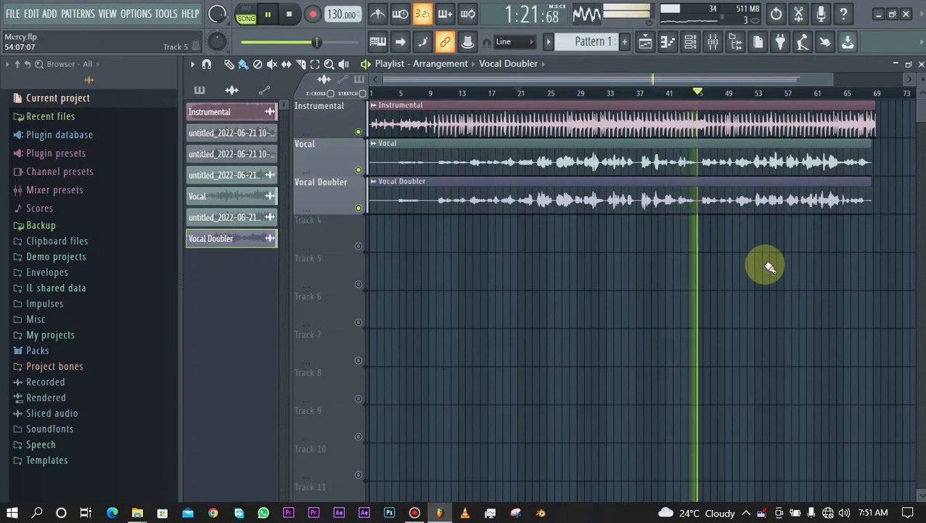
pyautogui.press('space')
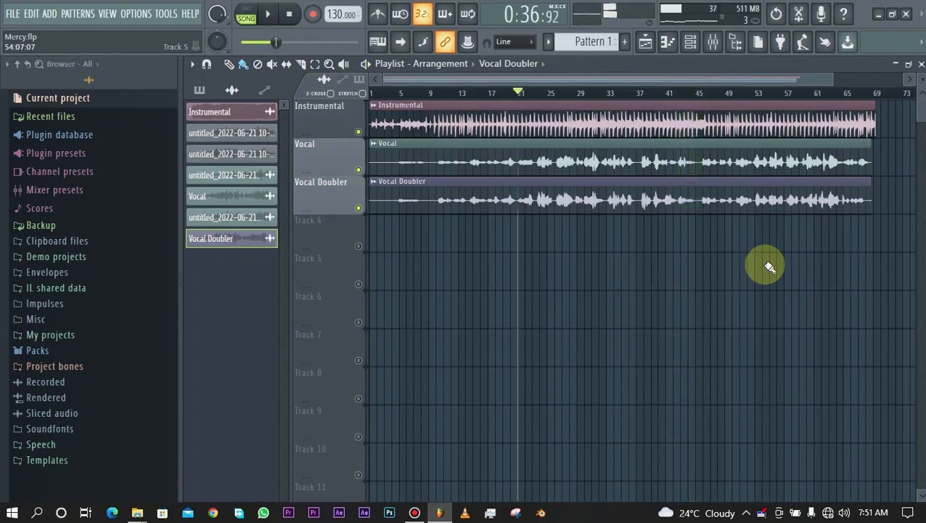